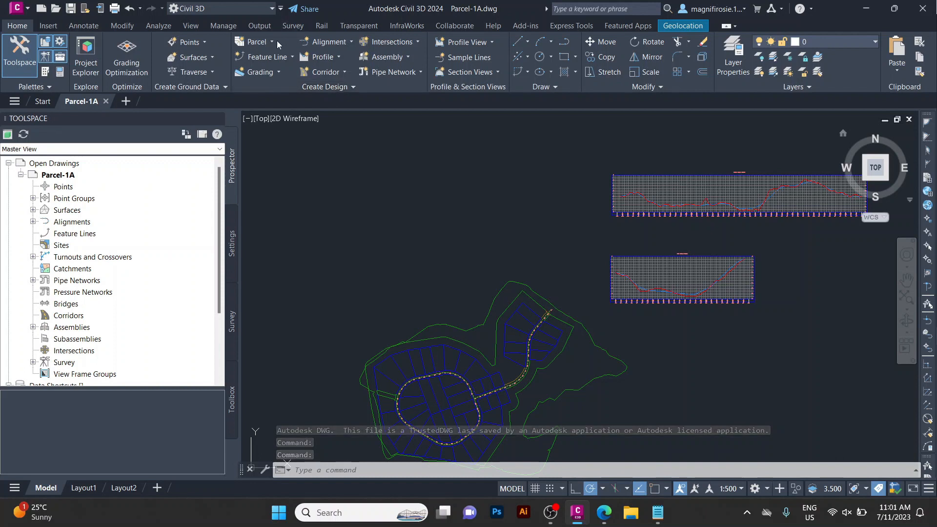
Use Create Parcel from Objects and select the five lot lines along the road as parcel boundaries.
click(255, 42)
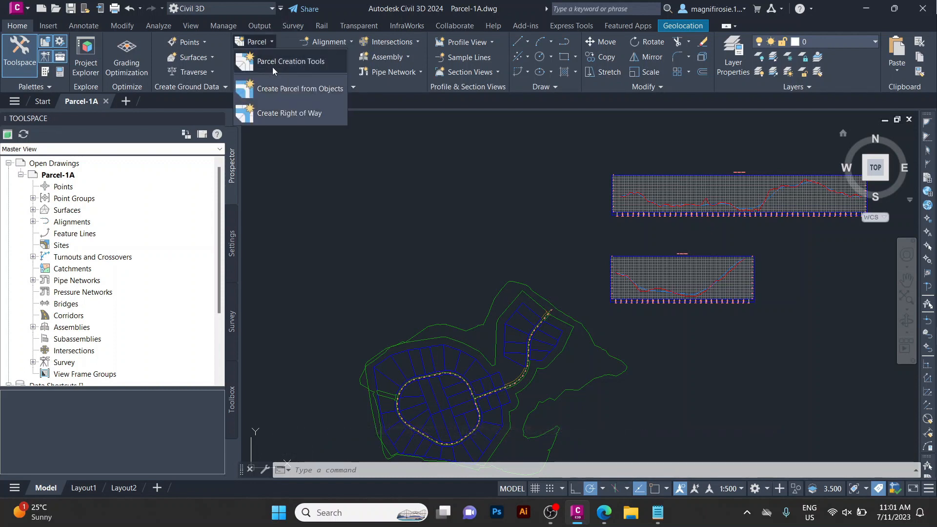
click(287, 89)
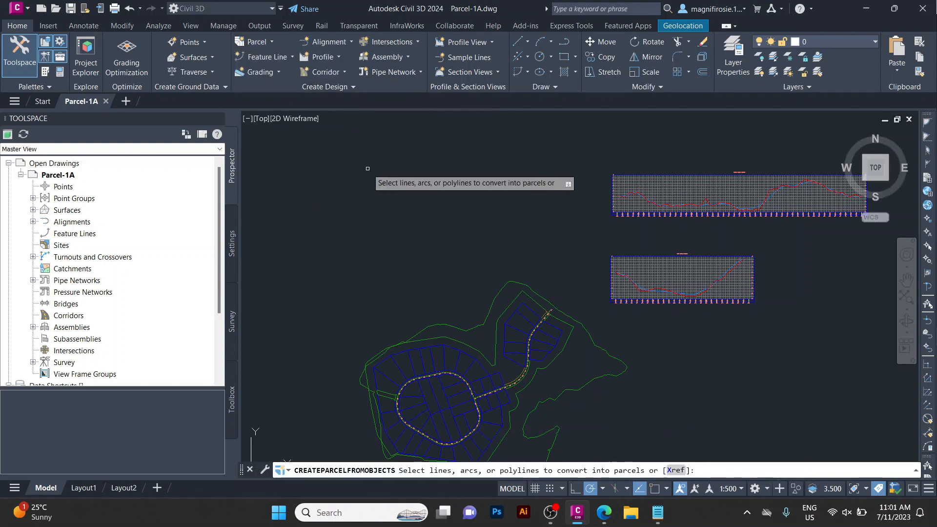
scroll(367, 168, down, 6)
scroll(326, 214, up, 4)
scroll(525, 190, up, 10)
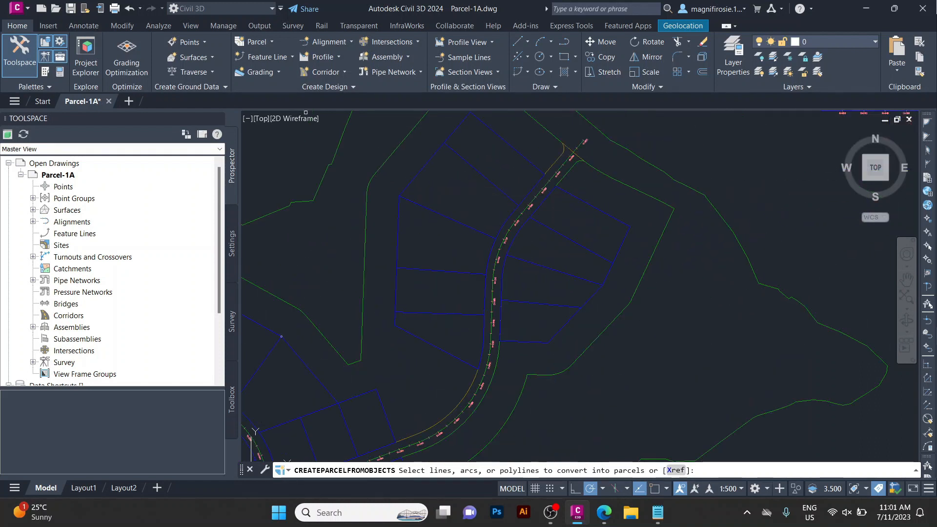
click(499, 133)
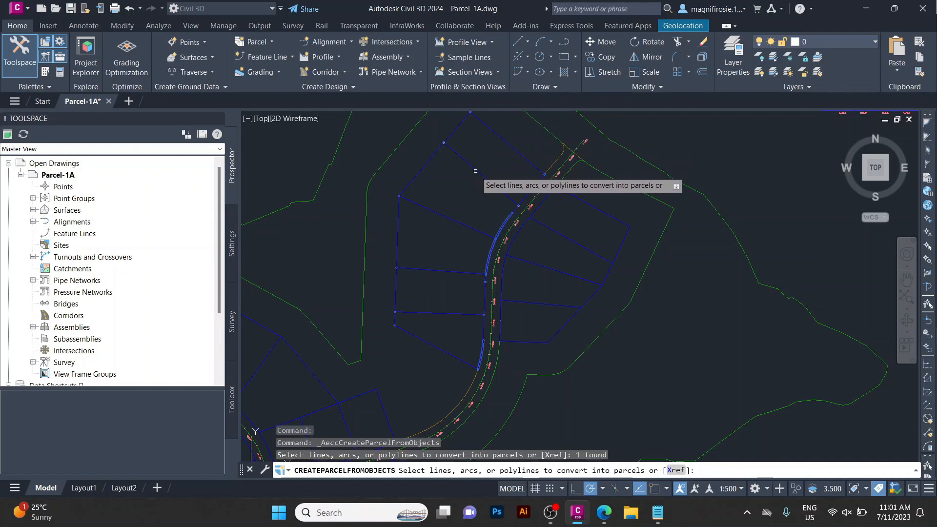
click(475, 171)
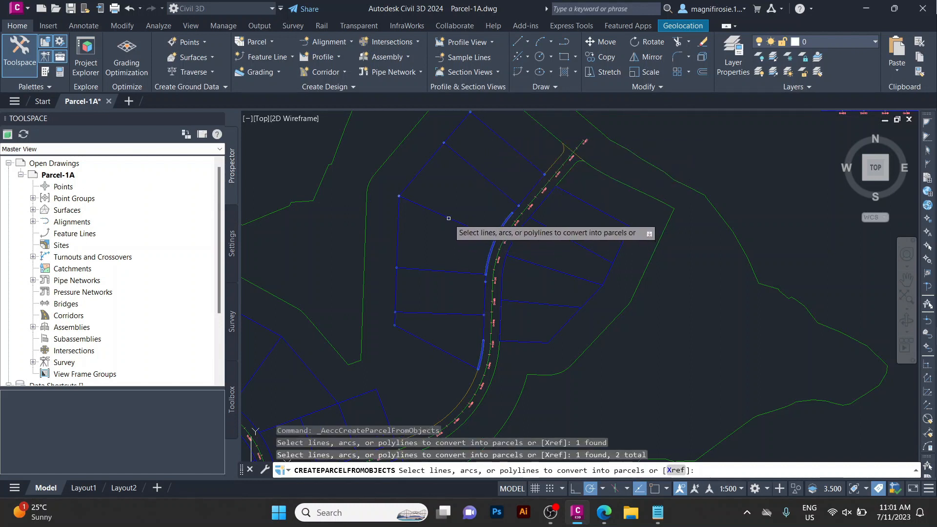
click(449, 218)
click(448, 271)
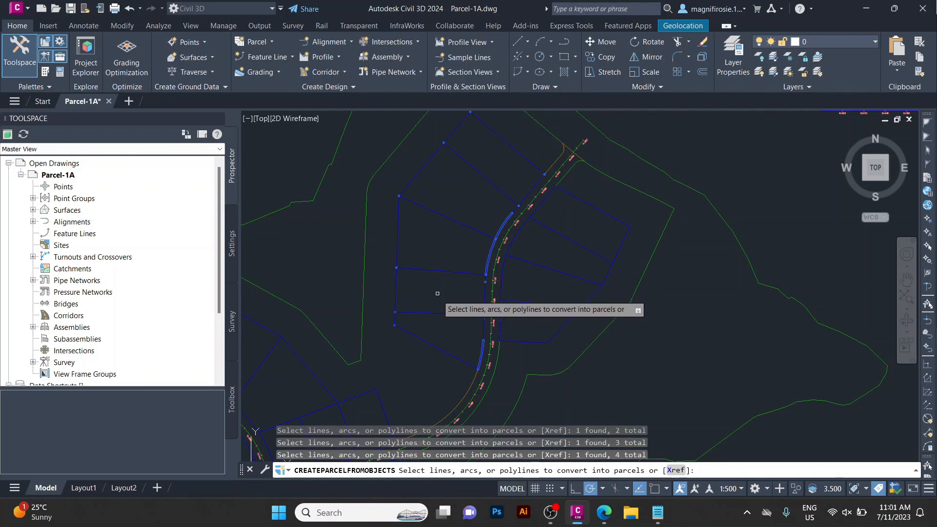
click(436, 315)
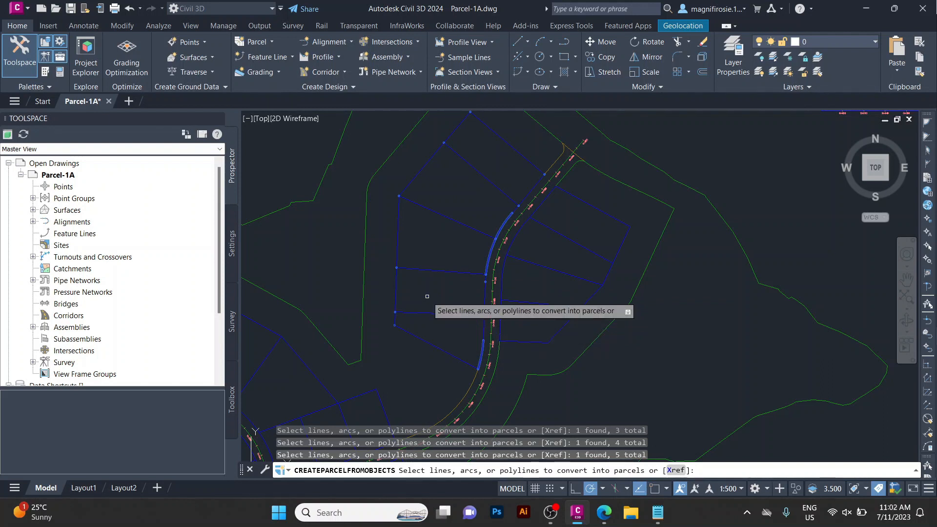
key(Return)
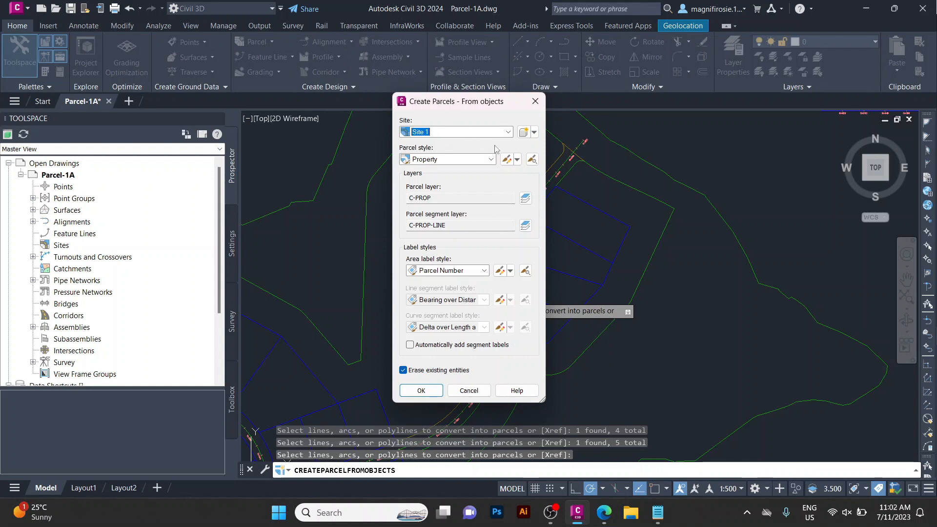
Create the parcels with Single-Family style, Parcel Number and Area labels, and automatic segment labels.
click(448, 164)
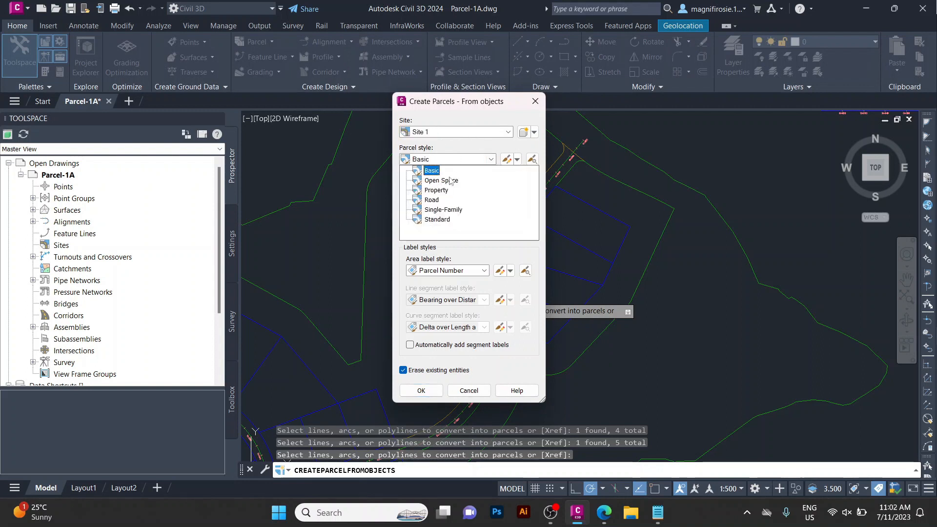
click(444, 211)
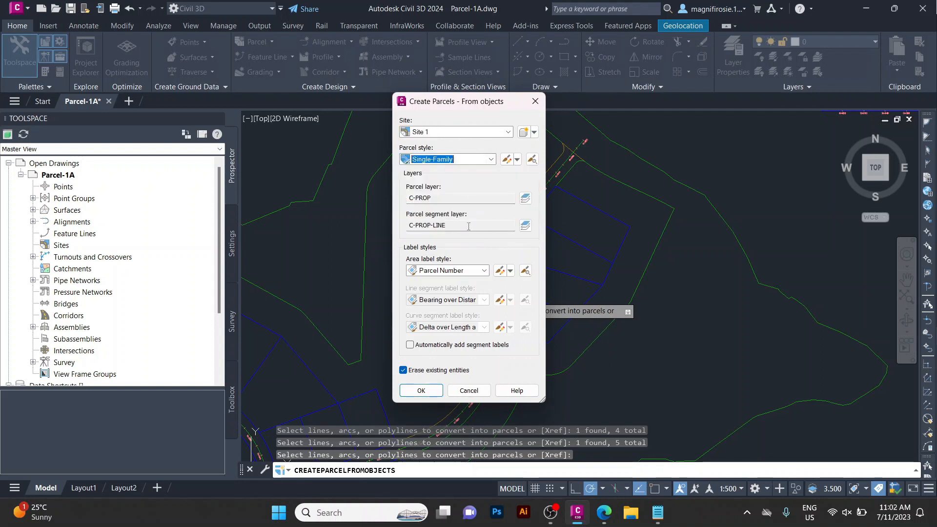
click(462, 276)
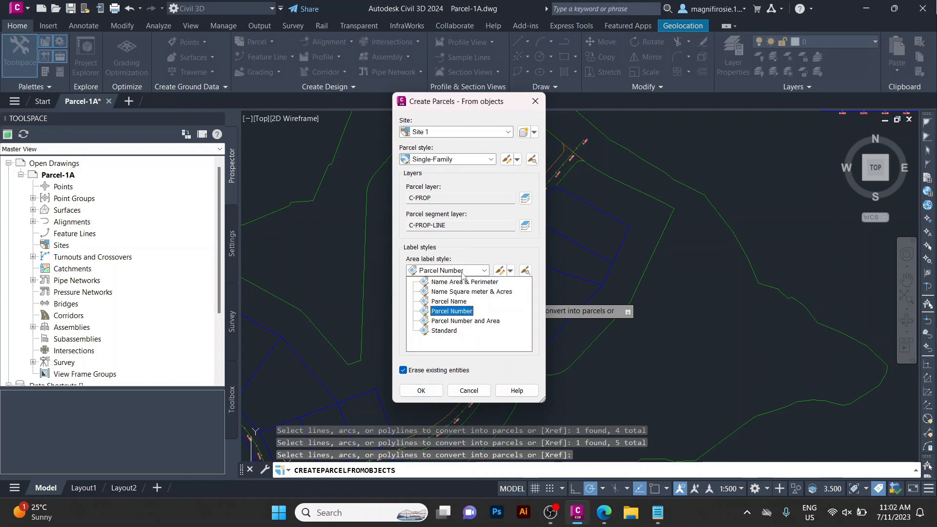
click(467, 323)
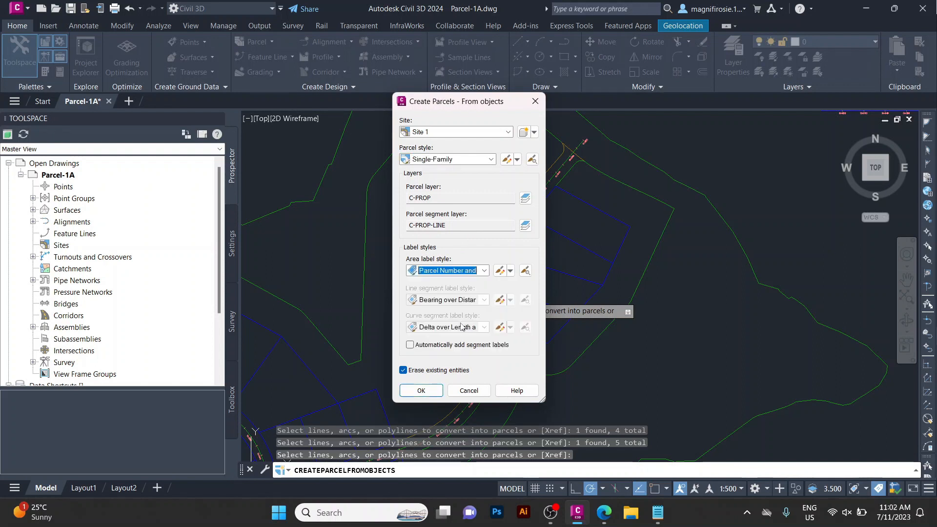
click(428, 345)
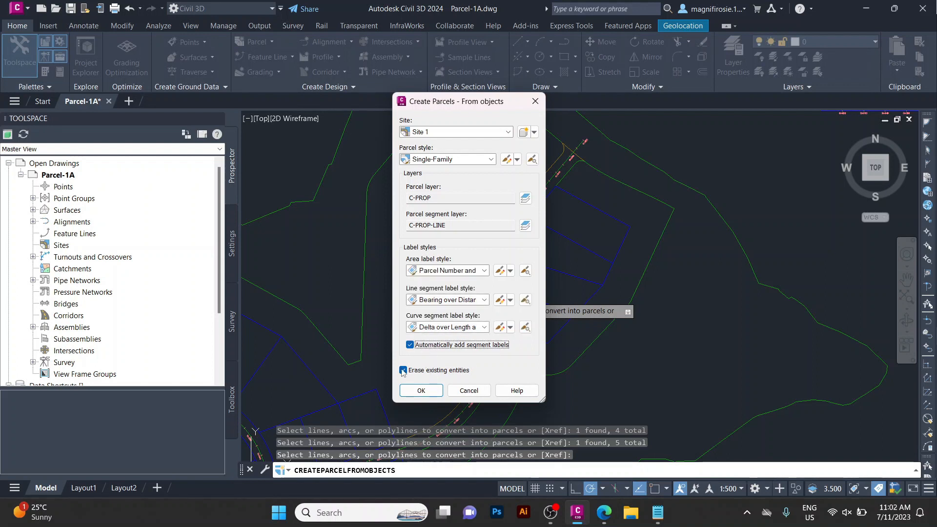
click(421, 390)
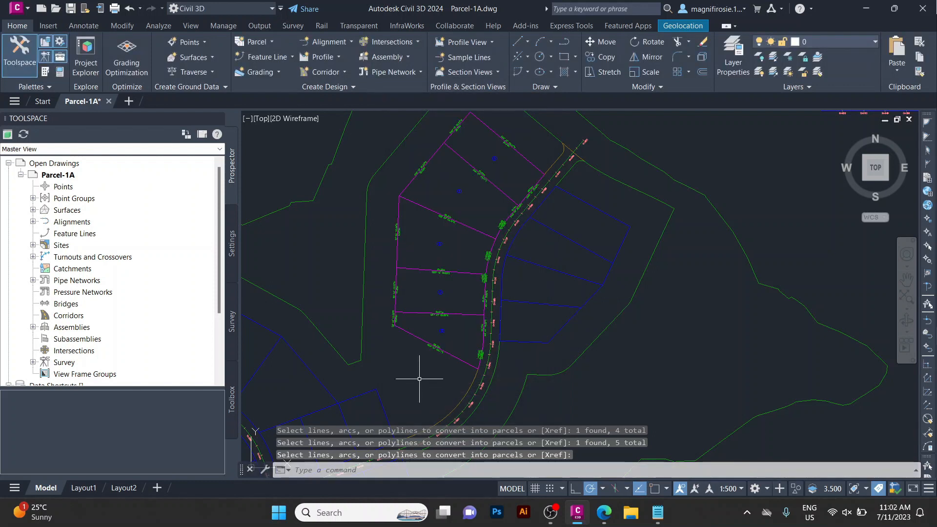
Select a new parcel and set Renumber/Rename for Site 1 to start at 101 with increment 1.
scroll(451, 245, up, 1)
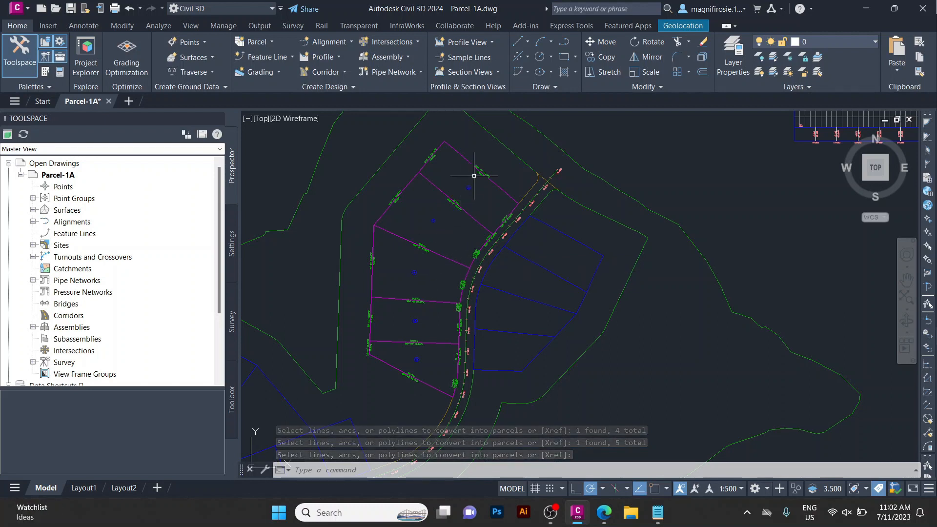
scroll(481, 173, up, 4)
scroll(477, 281, down, 2)
scroll(502, 203, up, 2)
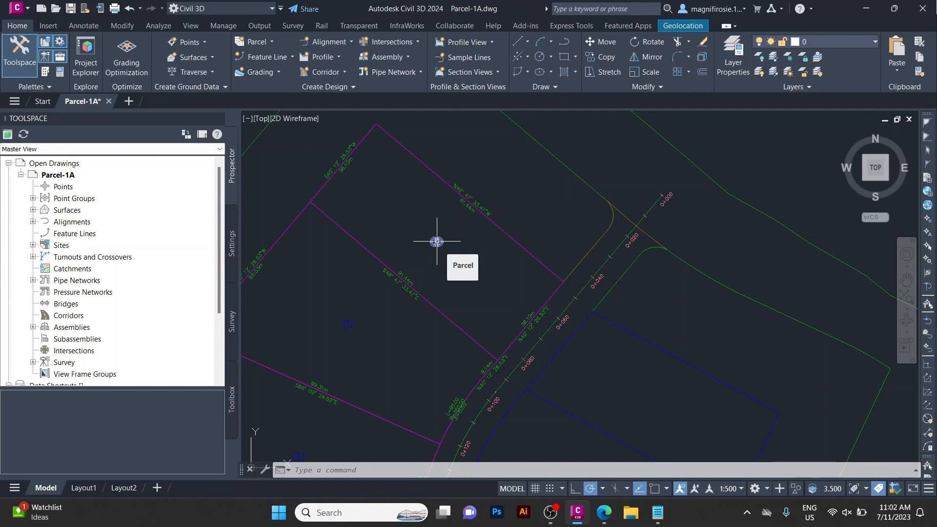
click(437, 241)
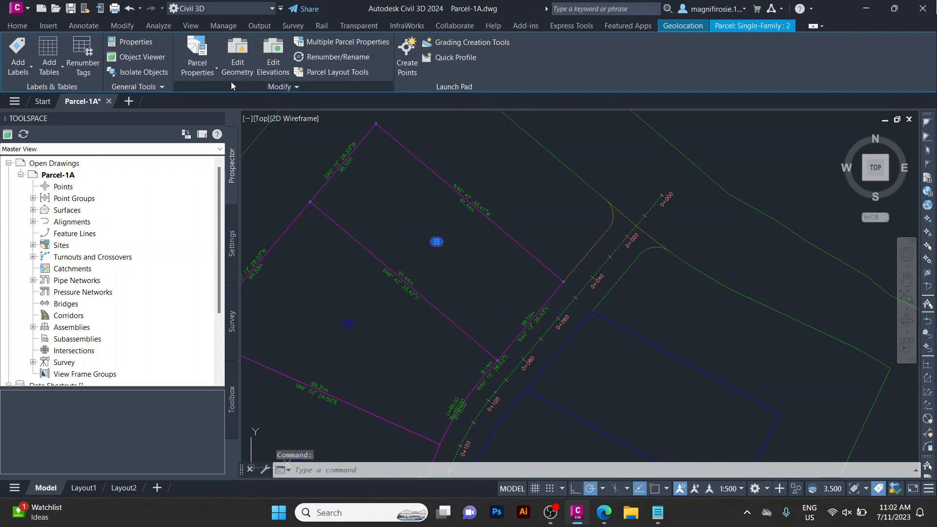
click(338, 57)
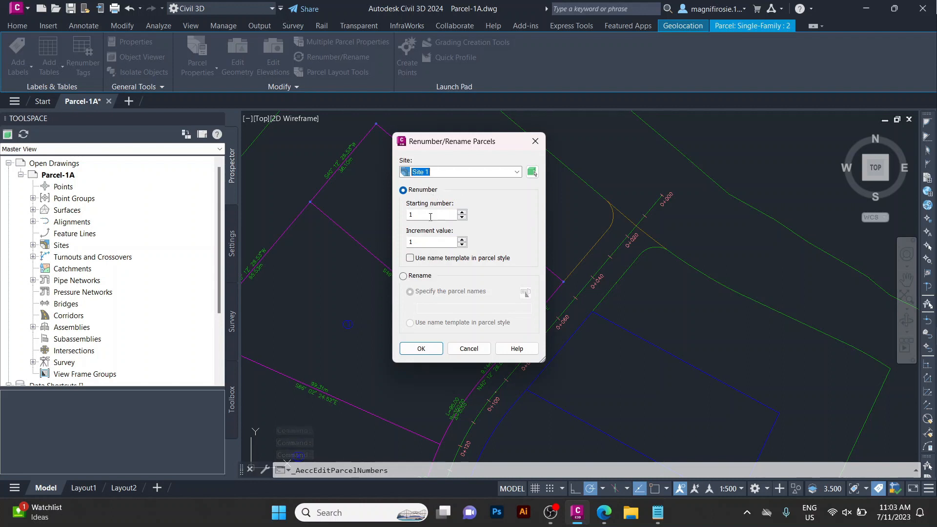
text(0)
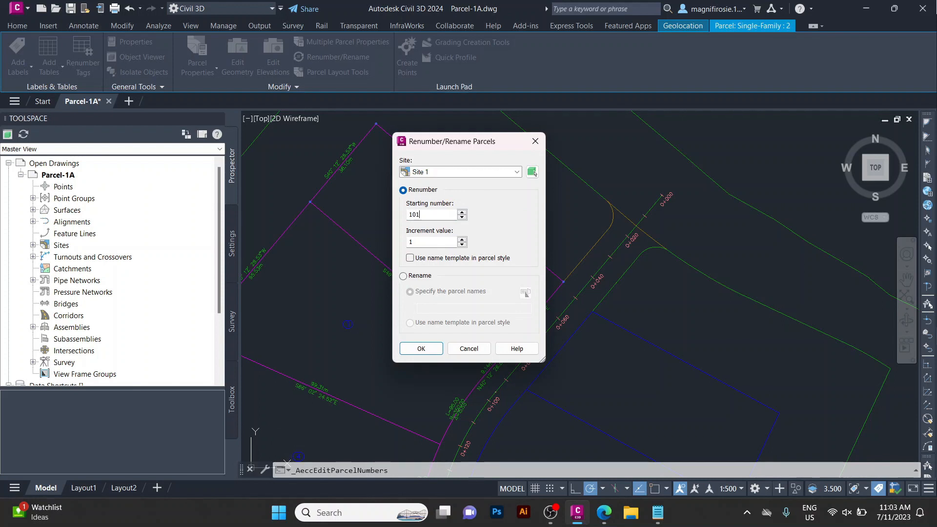
text(1)
click(421, 348)
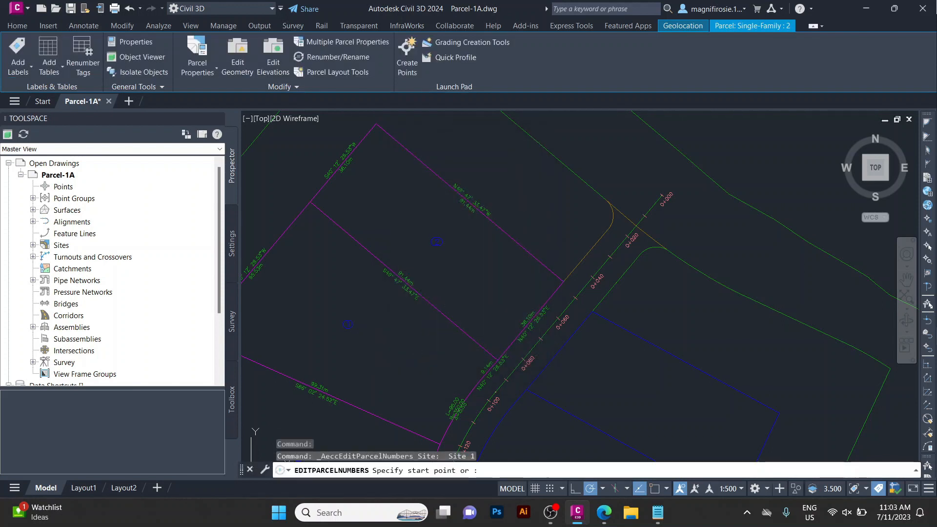
Draw the renumbering path through the new parcels from the top lot downward to renumber them.
scroll(498, 260, down, 2)
scroll(484, 356, up, 4)
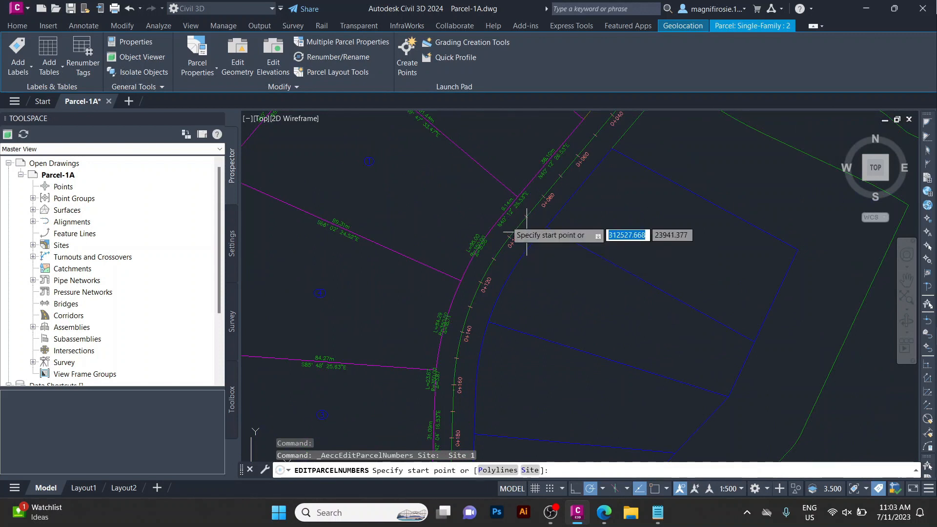
scroll(463, 191, down, 2)
scroll(457, 168, down, 3)
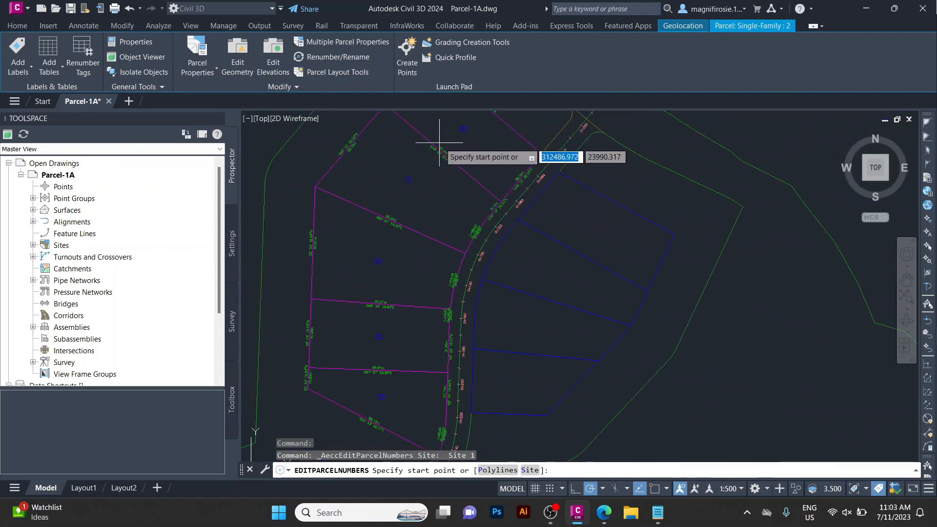
scroll(466, 153, up, 2)
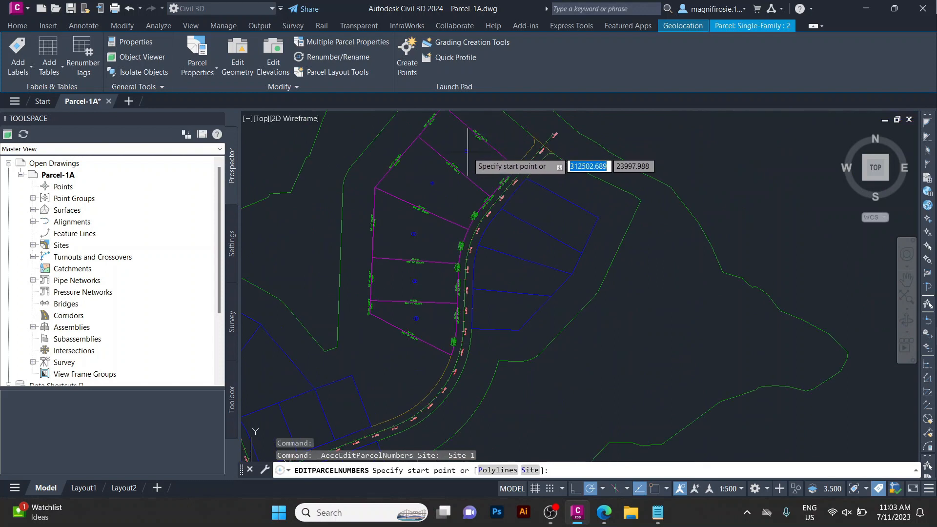
click(467, 152)
scroll(398, 354, up, 3)
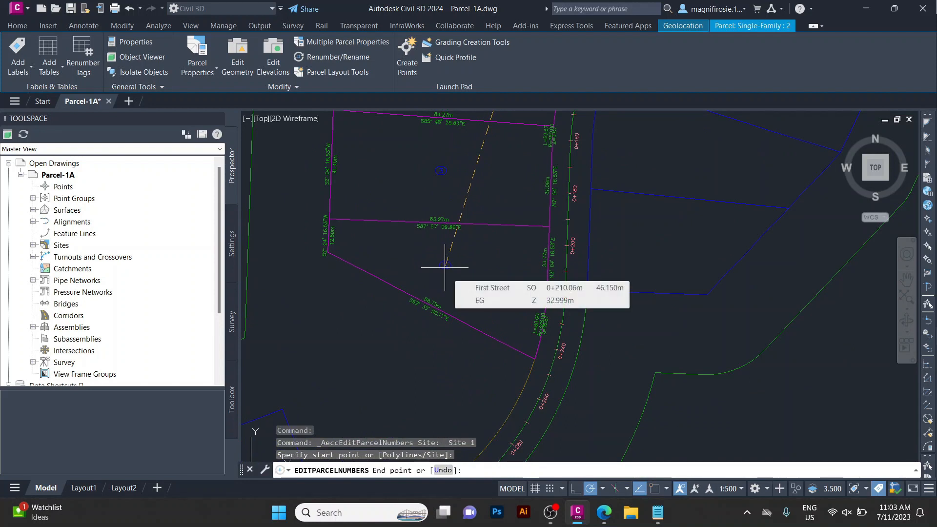
scroll(485, 268, down, 3)
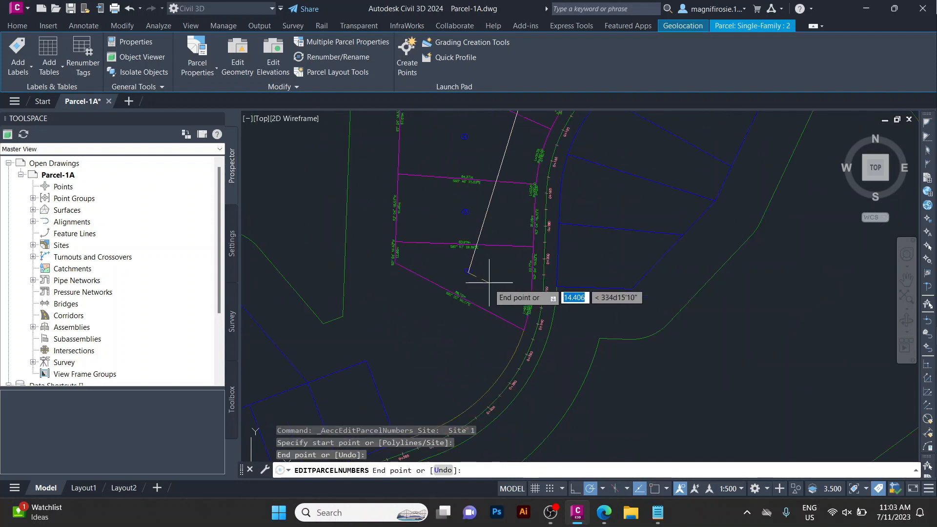
key(Return)
key(Return)
scroll(488, 218, up, 4)
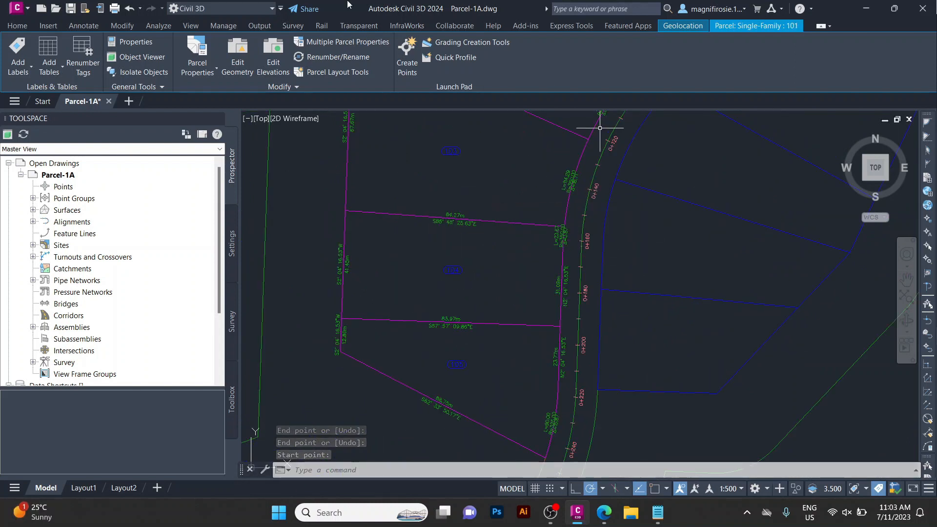
Open the drawing Parcel-1B from the Drawings folder.
click(42, 101)
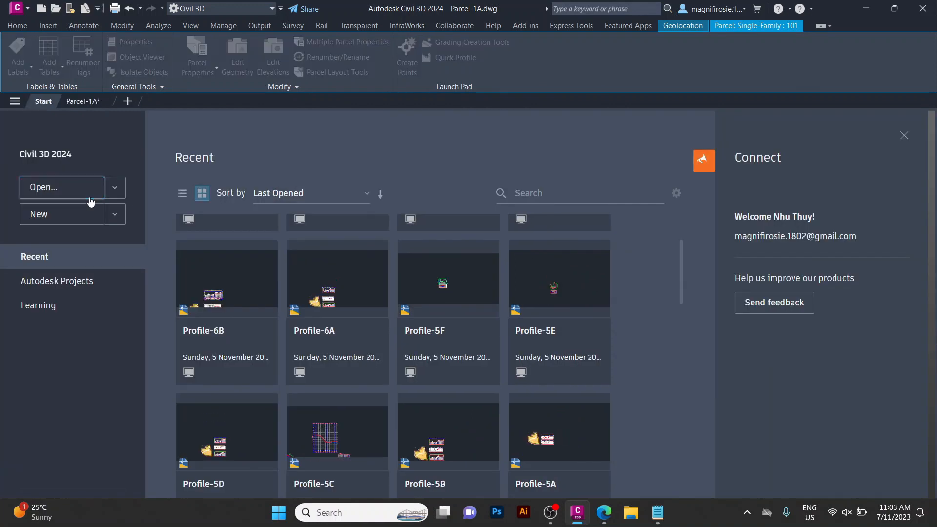
click(90, 201)
scroll(442, 312, down, 3)
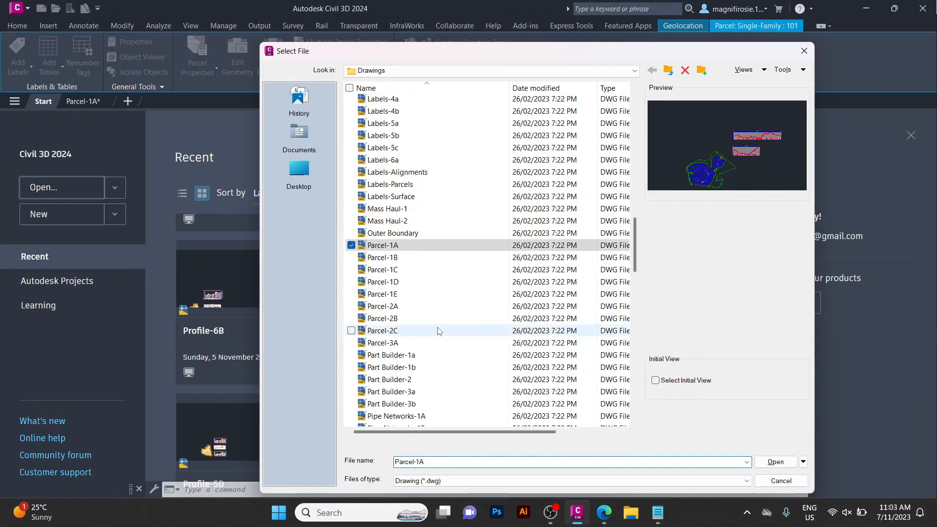
click(406, 261)
click(774, 460)
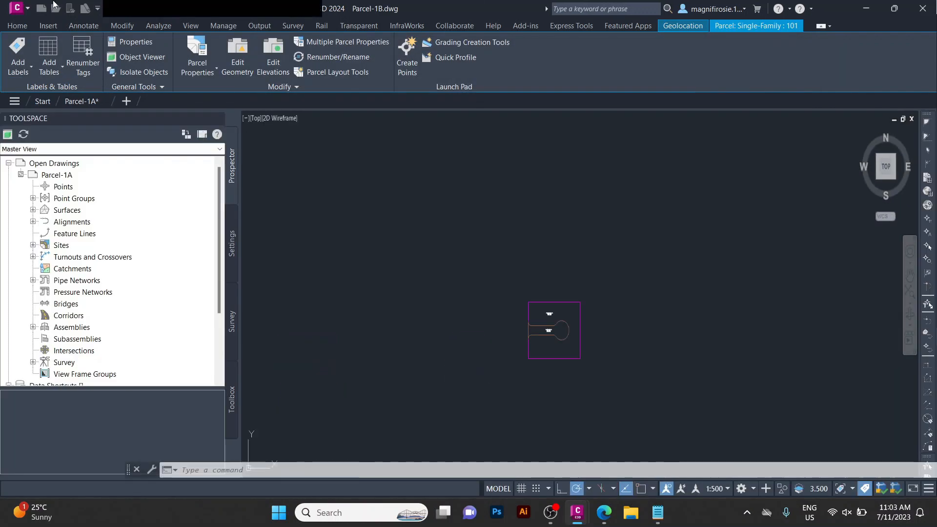
Open the Parcel Creation Tools for the Parcel-1B drawing.
click(17, 26)
scroll(557, 375, up, 3)
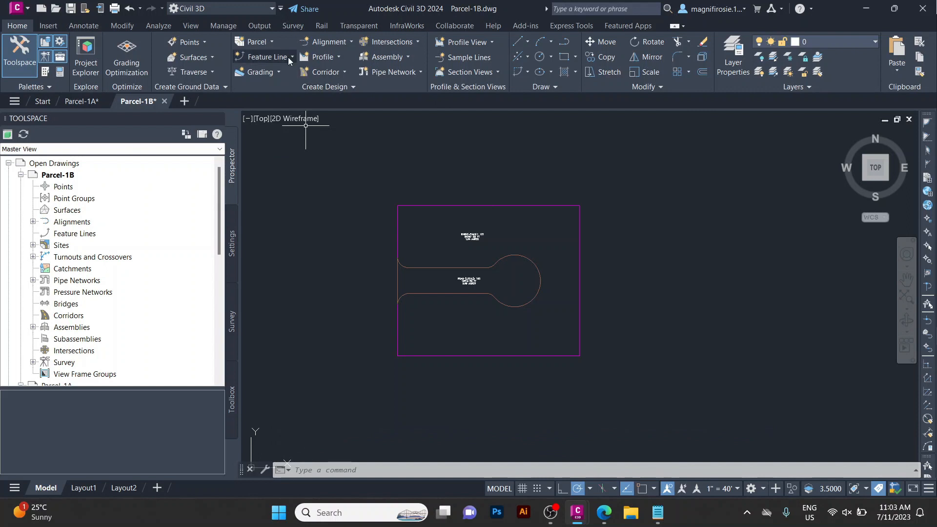
click(274, 42)
click(273, 62)
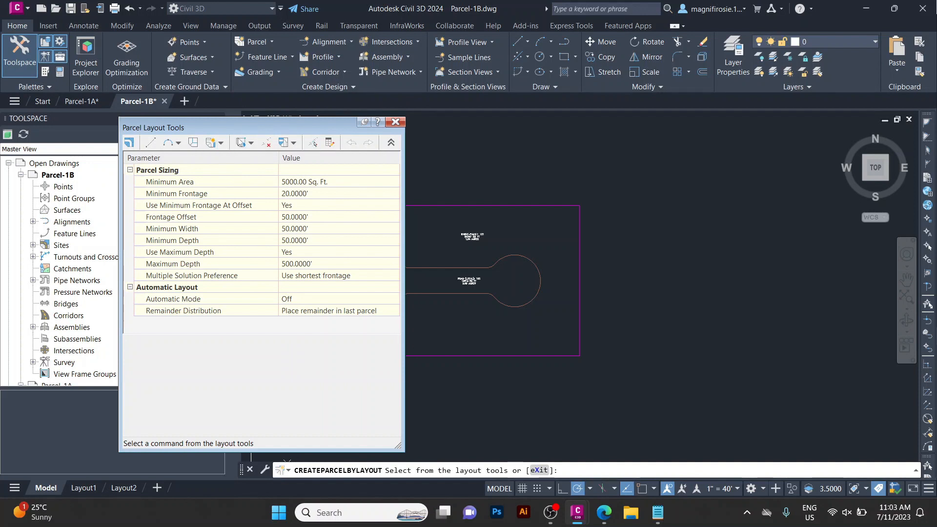
Use Free Form Create to add a lot line from the cul-de-sac's north edge straight up to the top boundary.
click(294, 144)
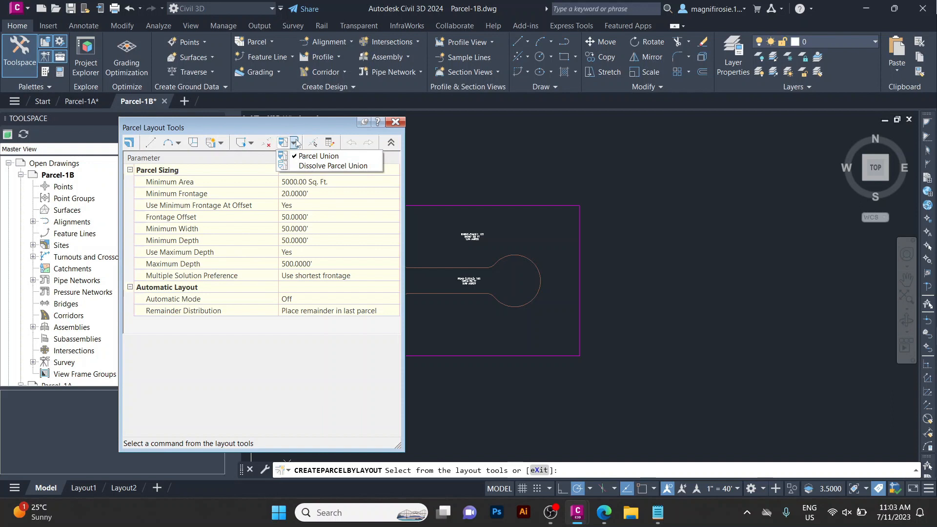
click(294, 144)
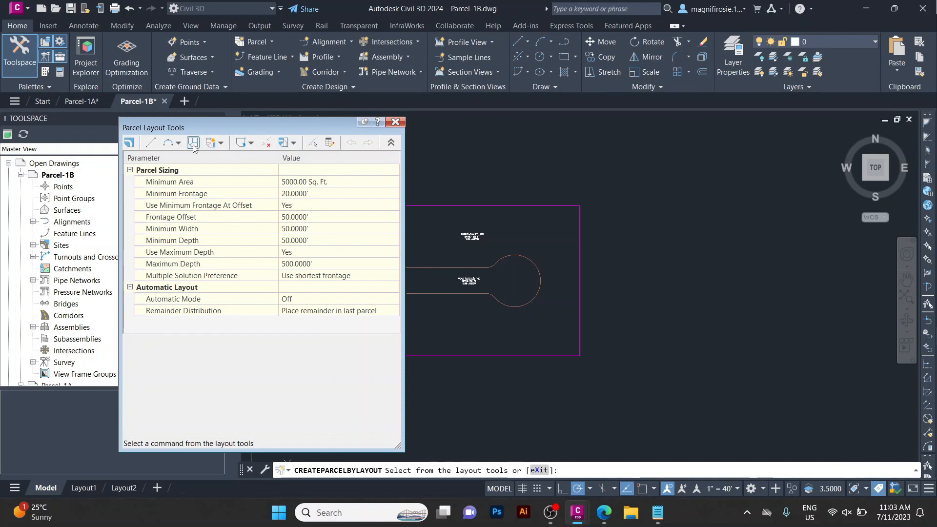
click(221, 143)
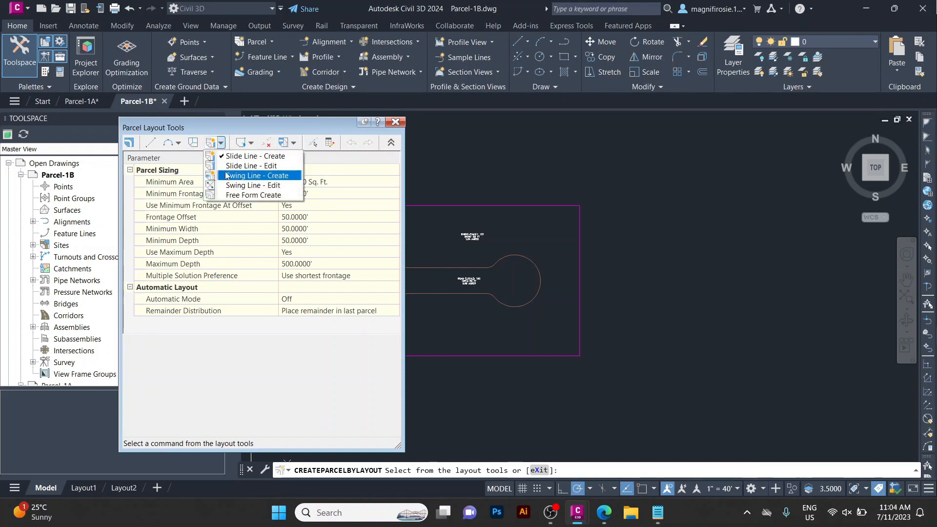
click(239, 196)
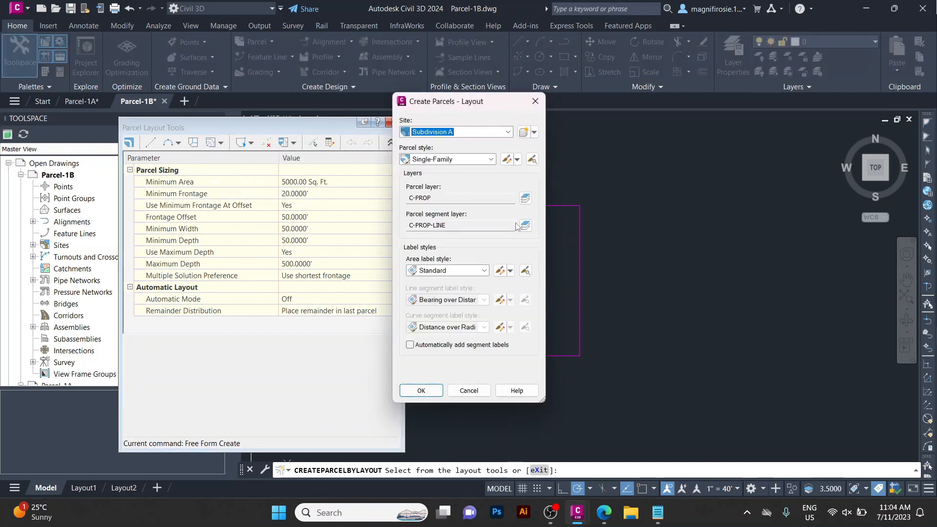
click(420, 391)
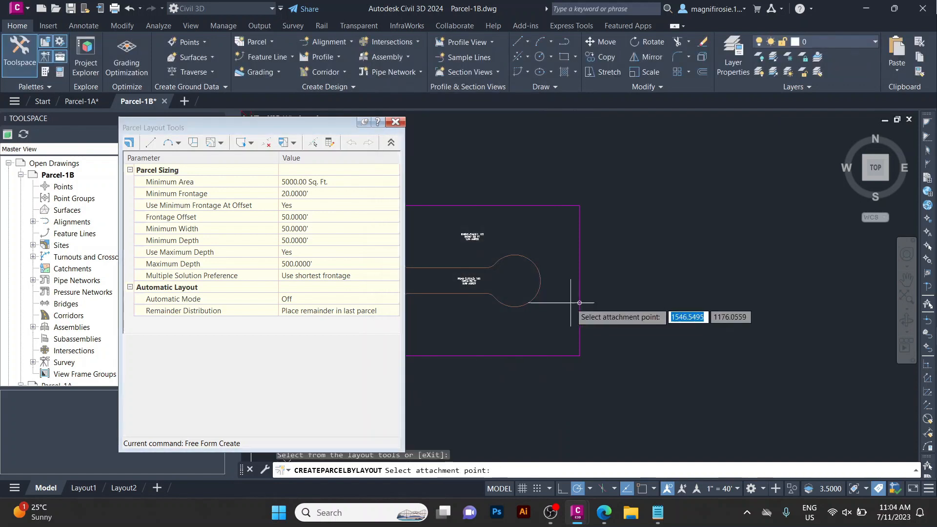
scroll(580, 274, up, 2)
scroll(537, 271, up, 2)
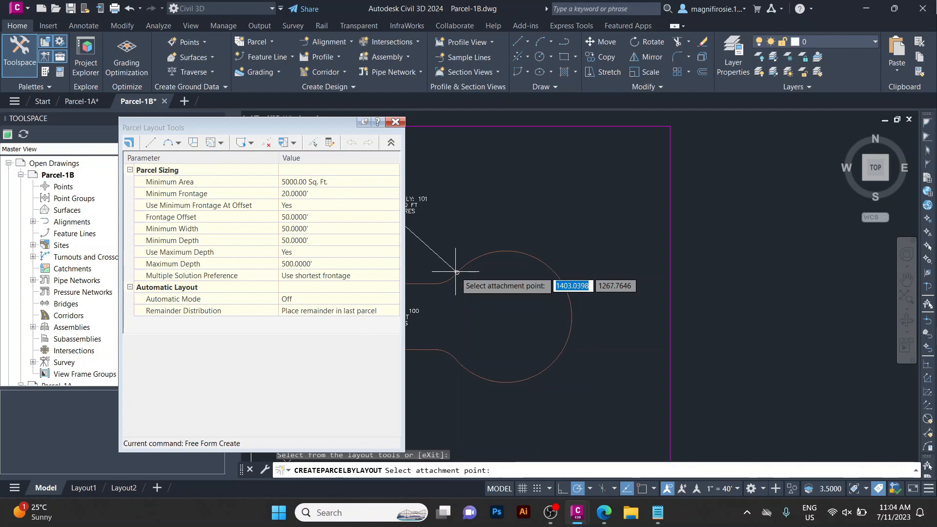
click(456, 271)
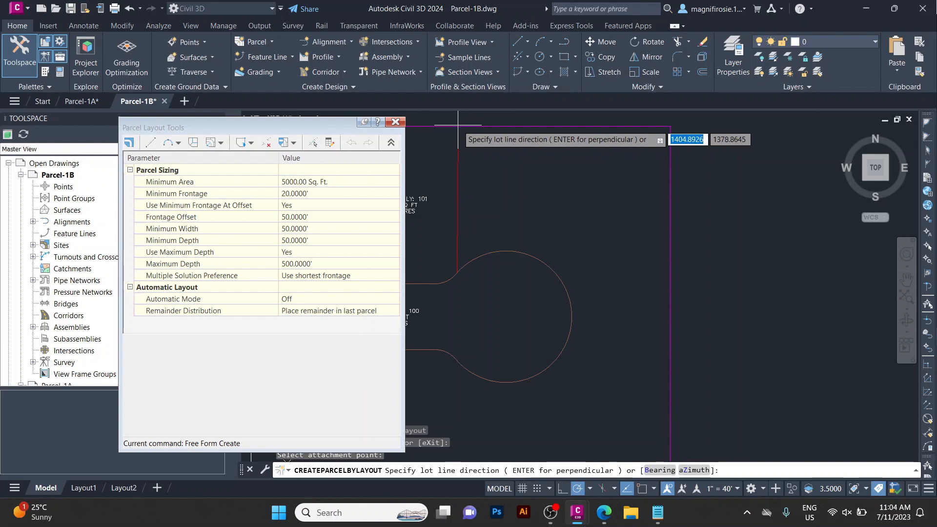
click(458, 125)
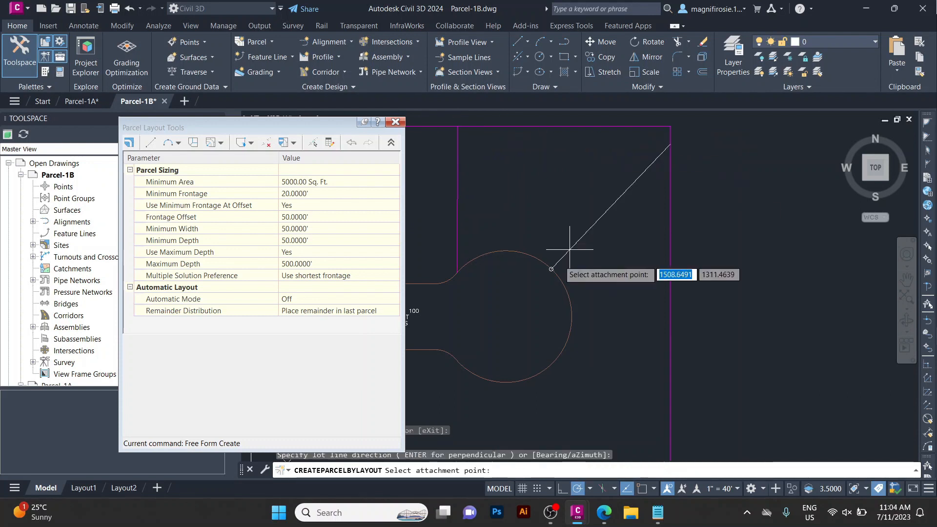
Add a second free-form lot line from the cul-de-sac's east edge to the right boundary, then exit the layout command.
scroll(481, 254, down, 3)
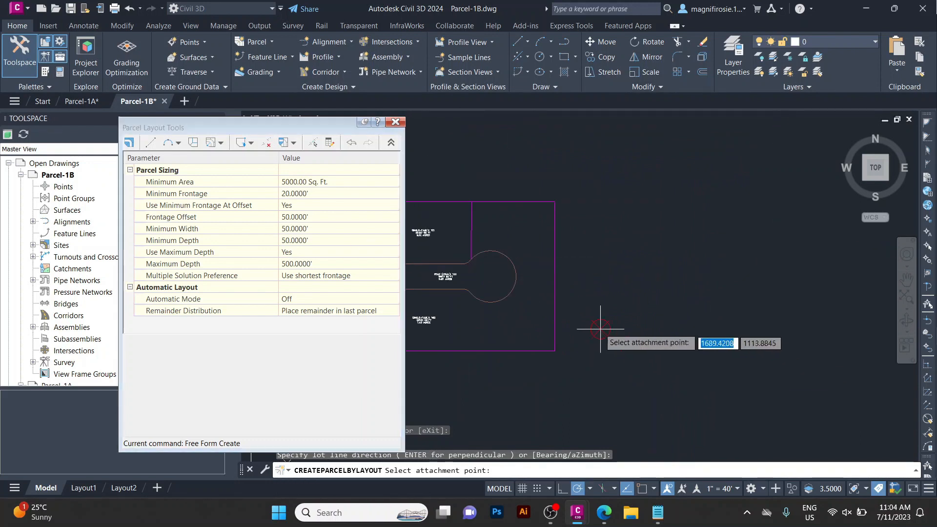
scroll(623, 279, up, 3)
scroll(722, 255, down, 3)
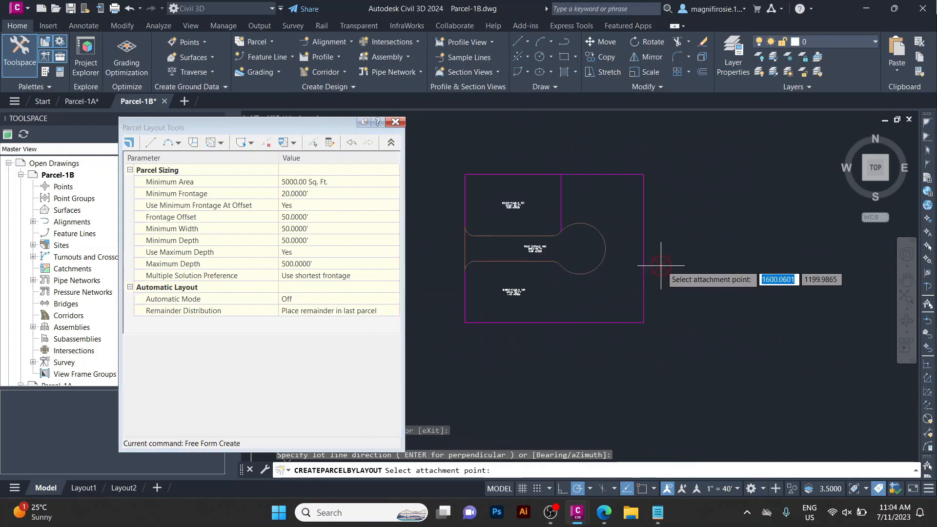
scroll(610, 256, up, 4)
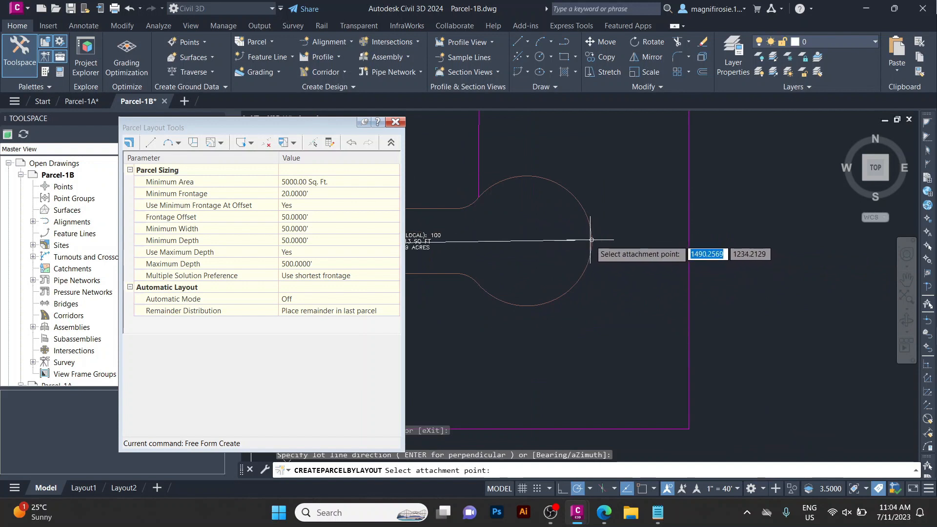
click(592, 241)
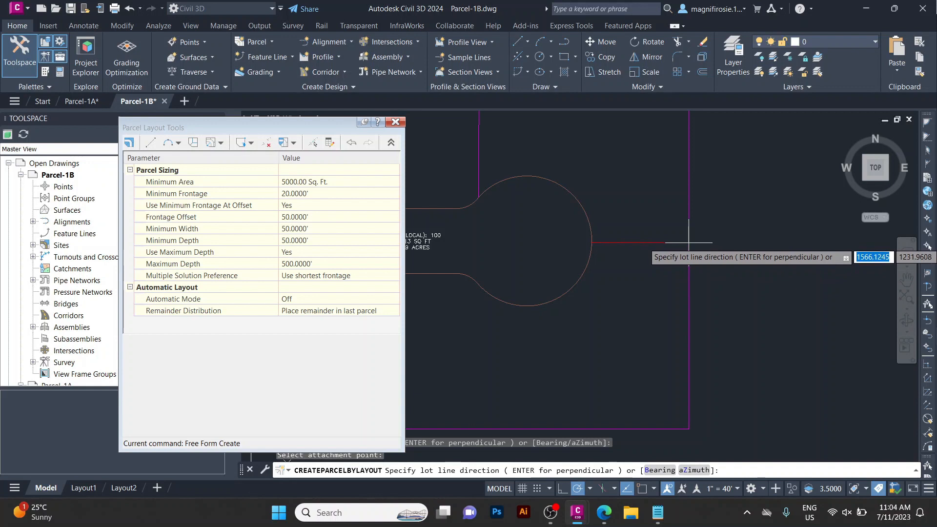
click(689, 237)
scroll(703, 203, down, 4)
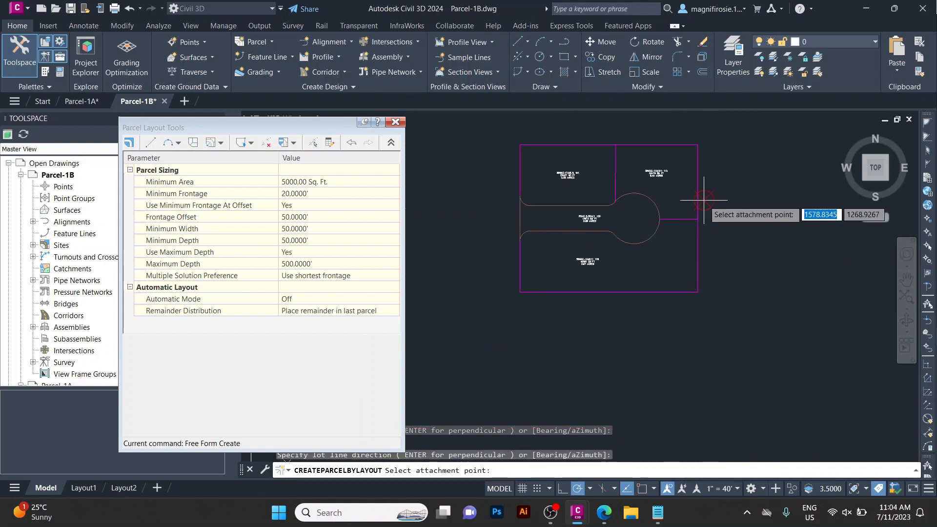
key(Escape)
key(Escape)
scroll(703, 197, down, 5)
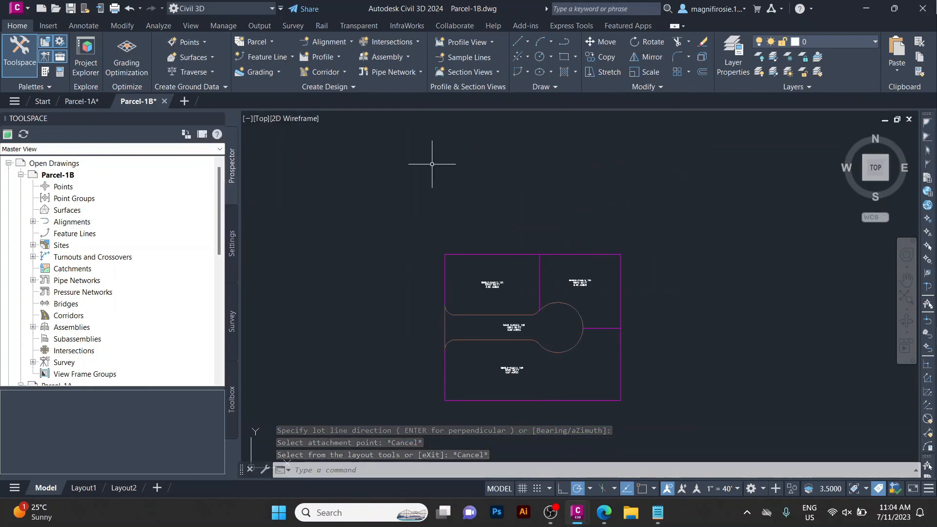
Open the drawing Parcel-1C from the Drawings folder.
click(43, 102)
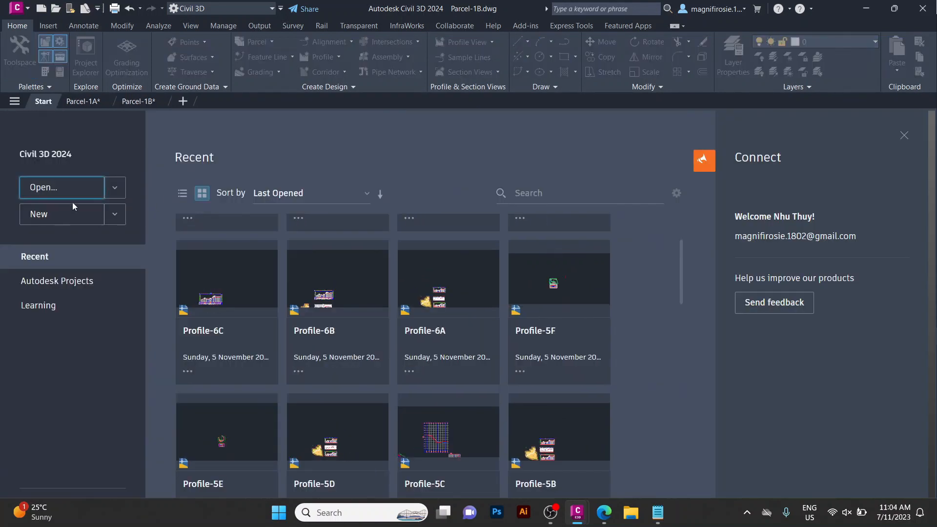
click(71, 203)
scroll(400, 387, down, 2)
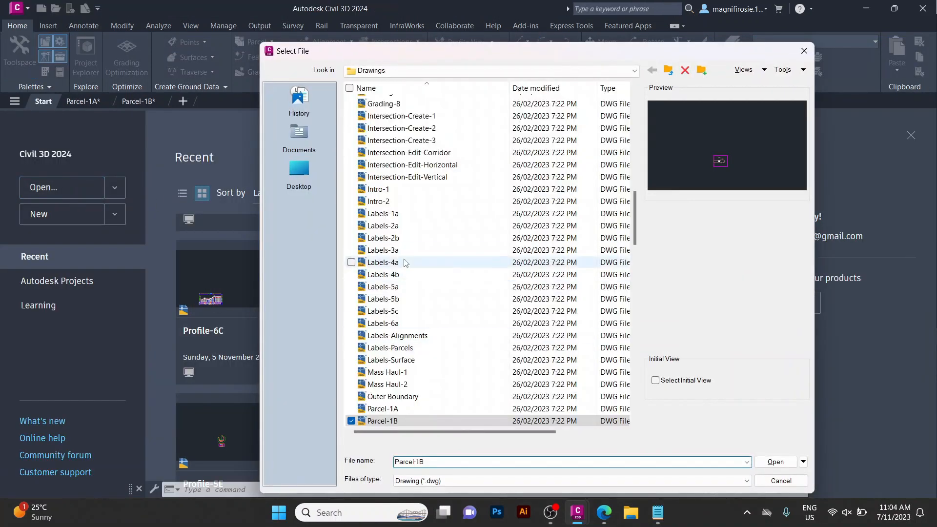
click(385, 362)
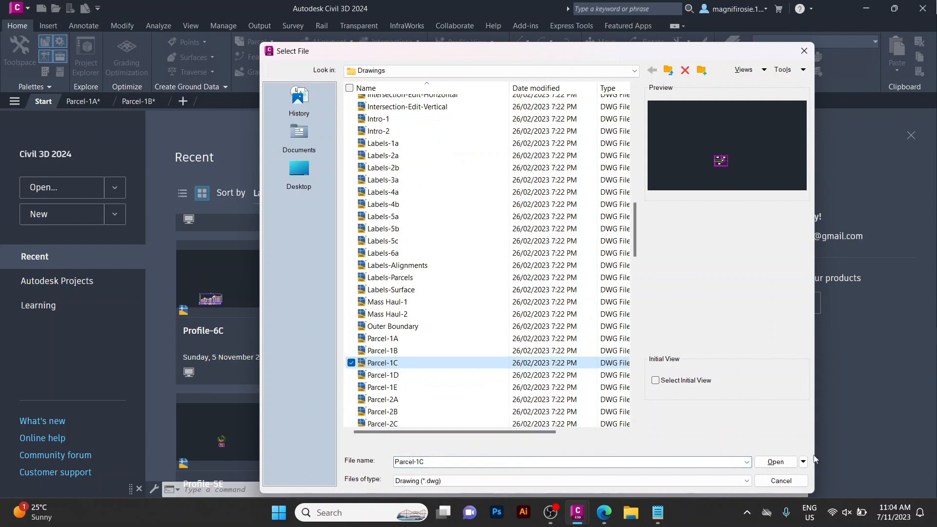
click(775, 462)
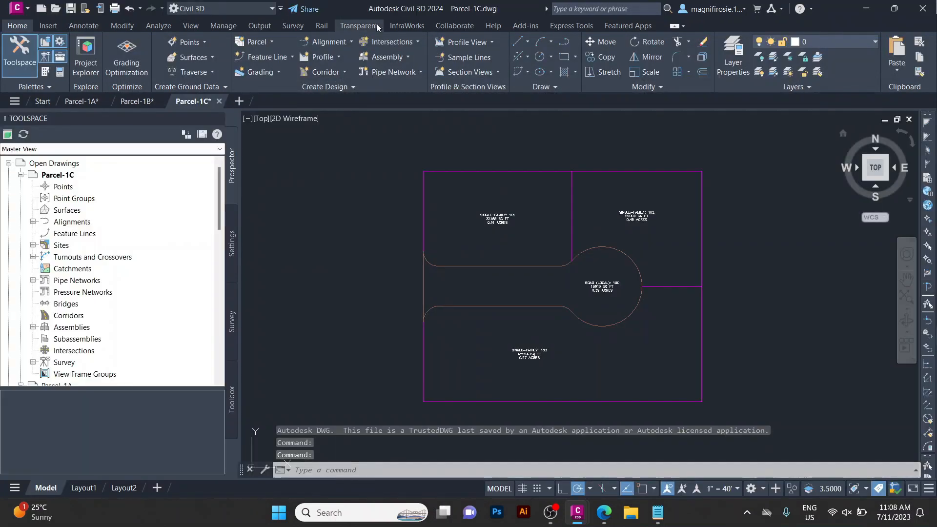
Open the Parcel Creation Tools and set Minimum Area to 7000 Sq. Ft. and Minimum Frontage to 40'.
click(258, 43)
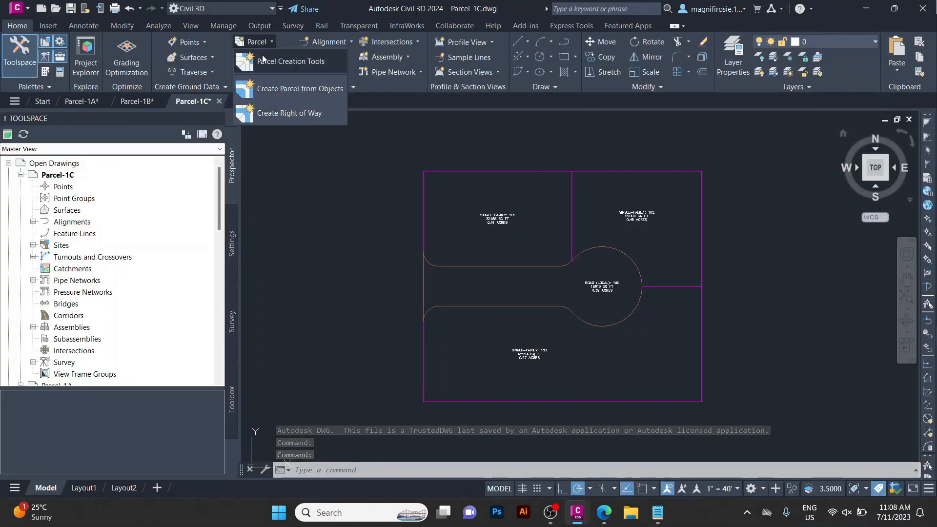
click(262, 58)
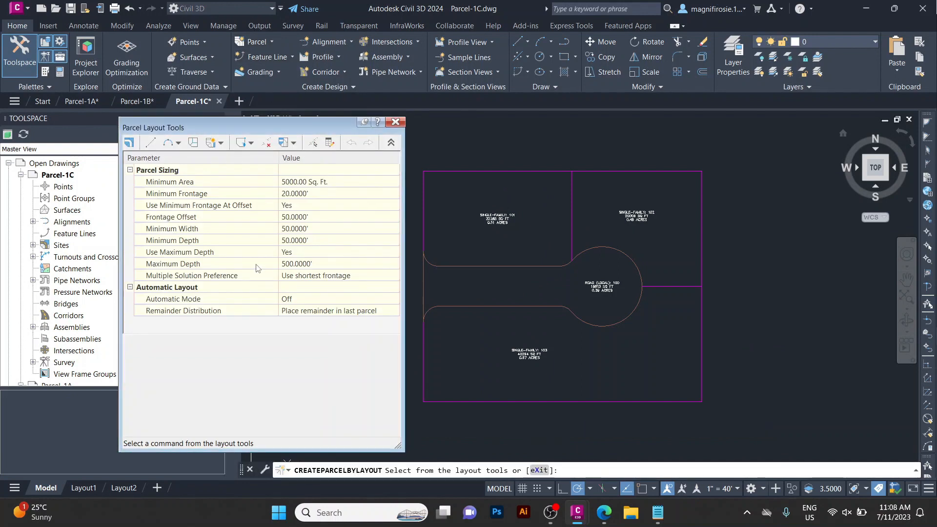
click(303, 183)
click(288, 182)
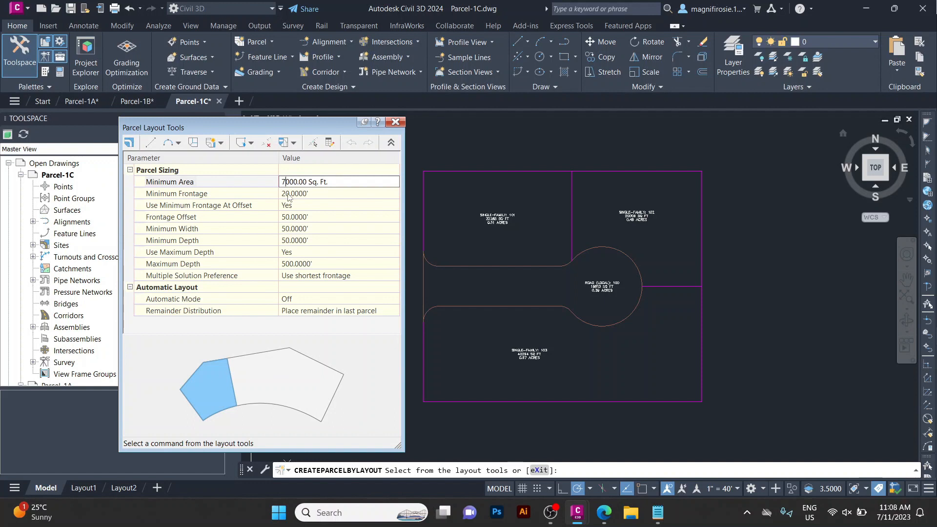
click(288, 195)
click(287, 193)
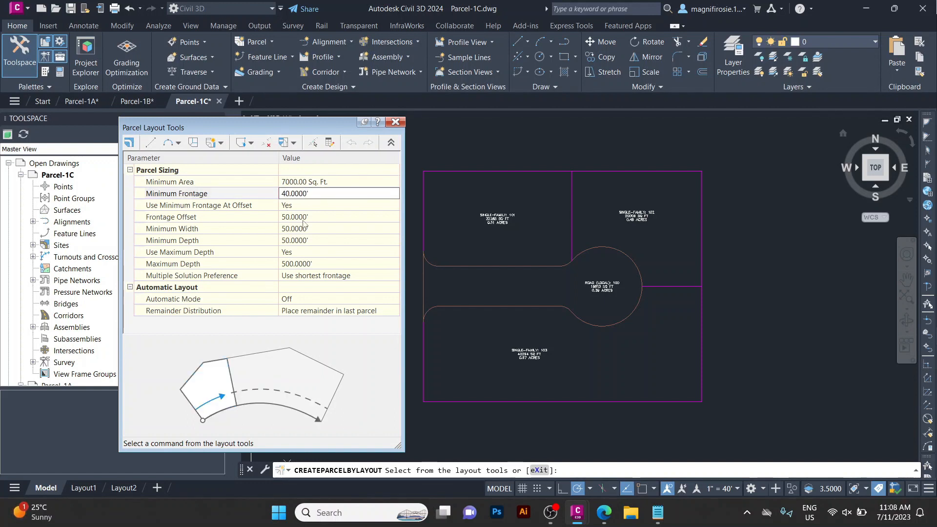
Set Frontage Offset to 20' and Minimum Width to 40' in the parcel sizing parameters.
click(287, 215)
click(285, 218)
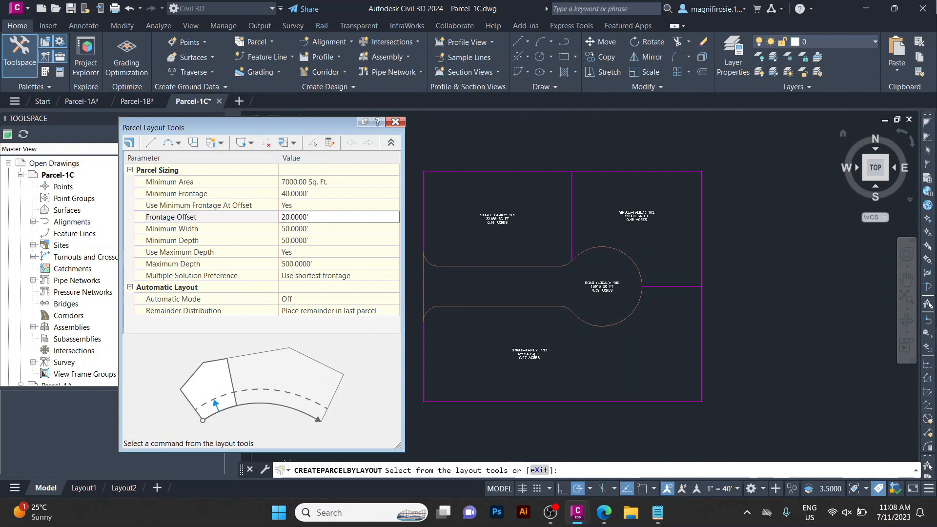
text(2)
click(291, 229)
click(283, 228)
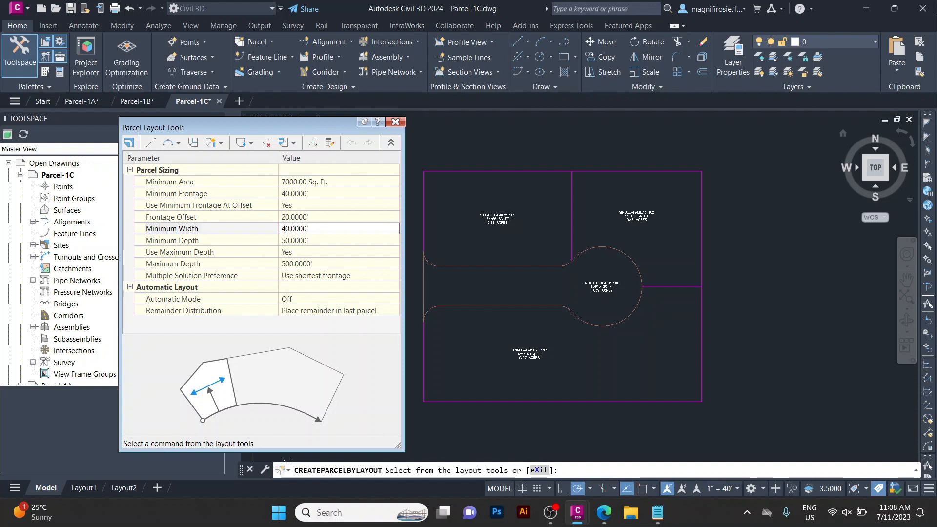
Set Maximum Depth to 200' and Multiple Solution Preference to Use smallest area.
click(306, 241)
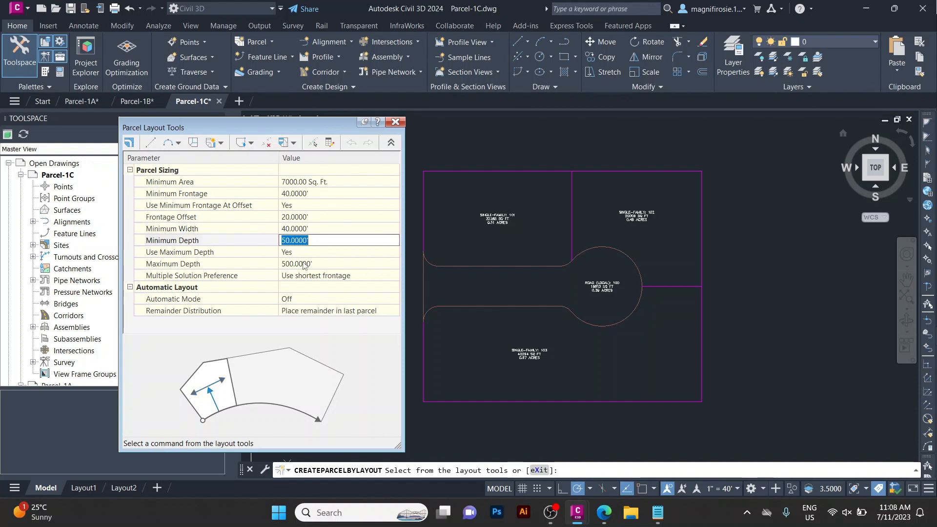
click(304, 263)
click(287, 264)
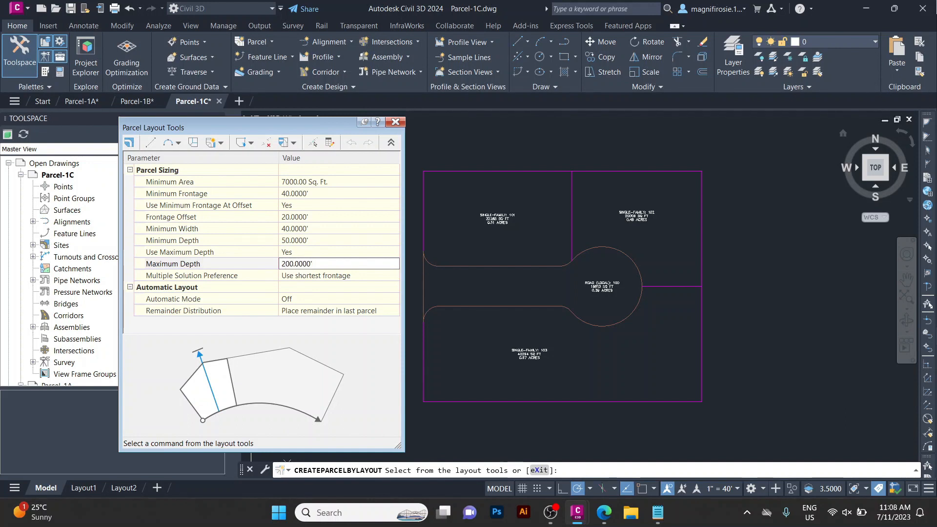
click(299, 275)
click(299, 275)
click(308, 298)
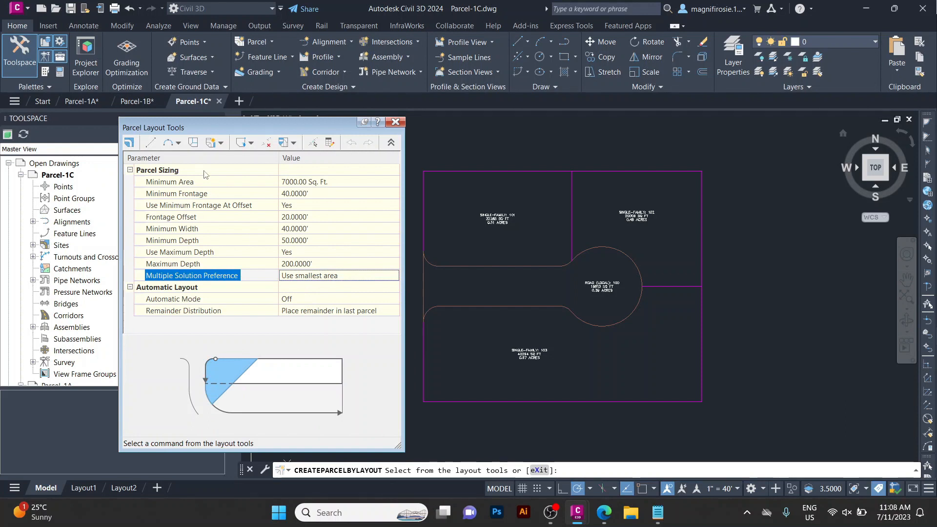
Start Slide Line - Create with the default Subdivision A settings and select lot 101 to subdivide.
click(222, 143)
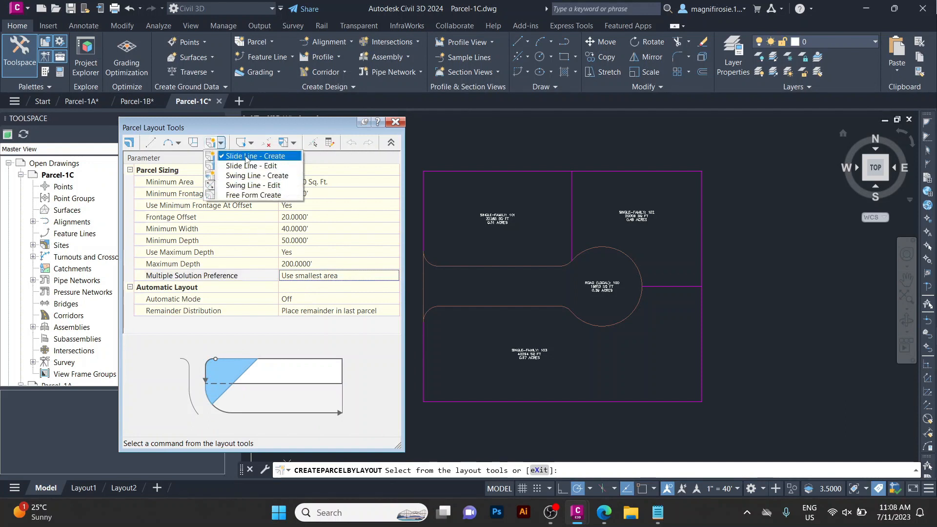
click(246, 156)
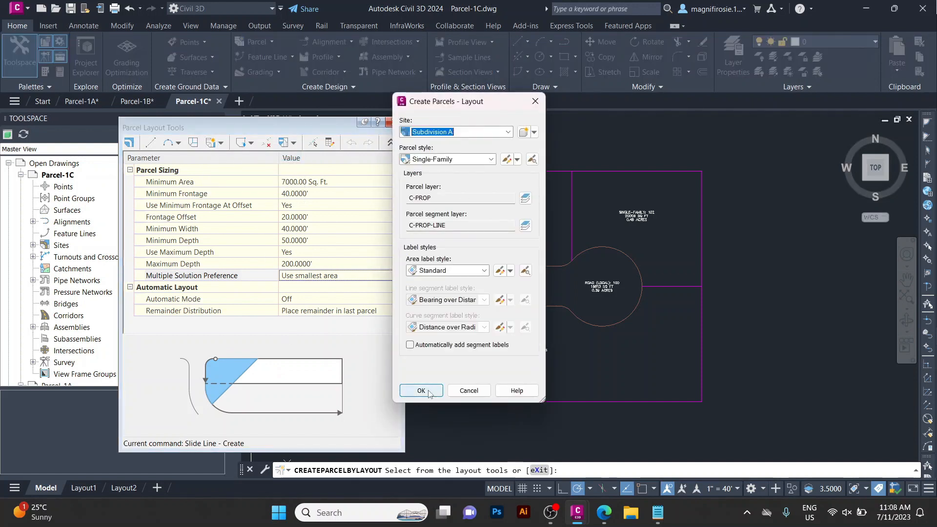
click(421, 390)
scroll(500, 241, up, 4)
click(492, 188)
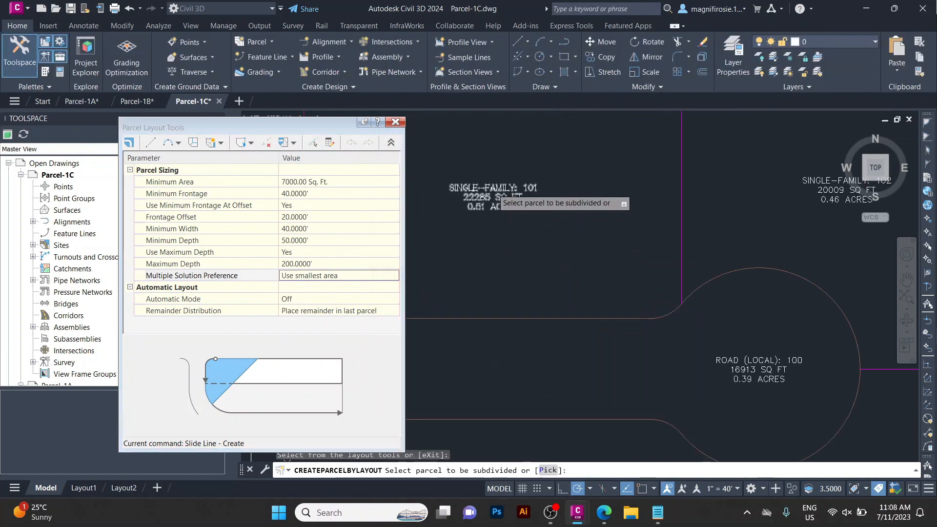
Define lot 101's frontage along the road edge from a start point to an end point, set the angle to 90, and accept the result.
scroll(492, 189, down, 4)
scroll(502, 269, up, 2)
scroll(667, 242, down, 2)
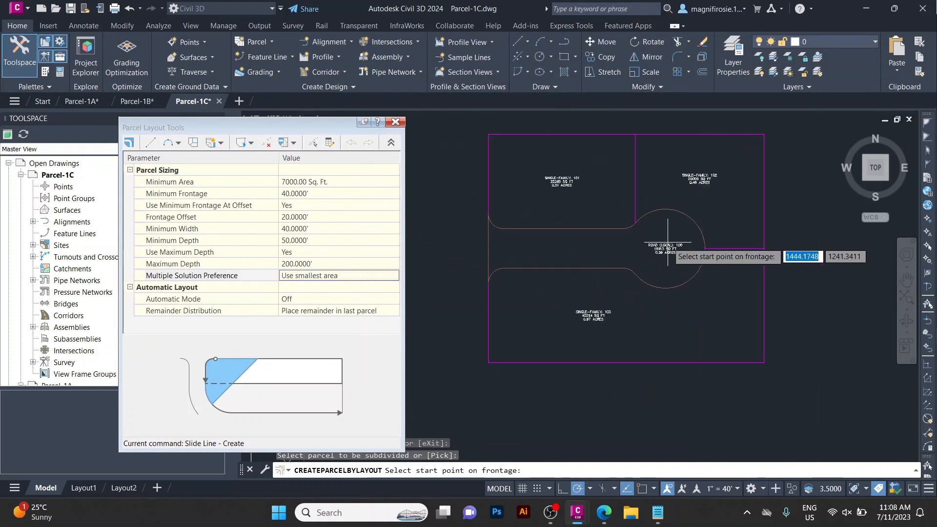
scroll(539, 224, up, 2)
scroll(461, 240, up, 2)
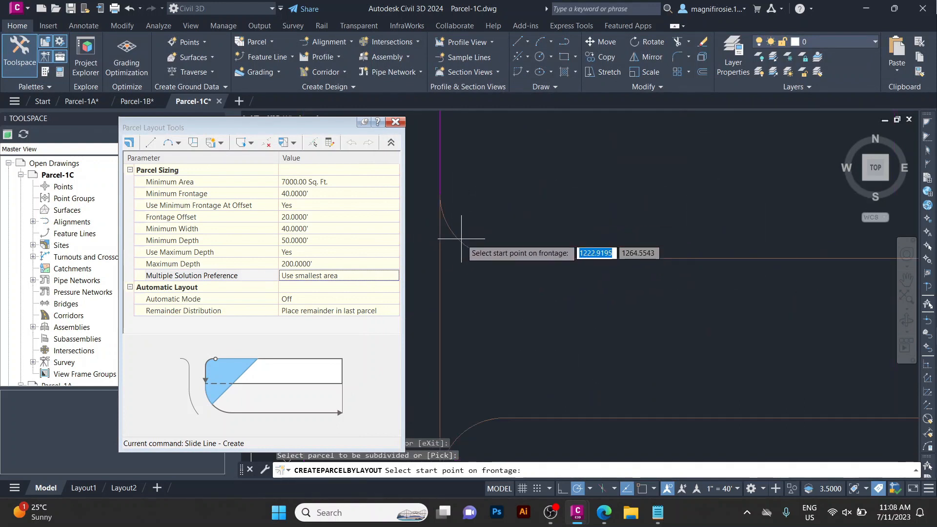
click(459, 240)
scroll(493, 234, down, 3)
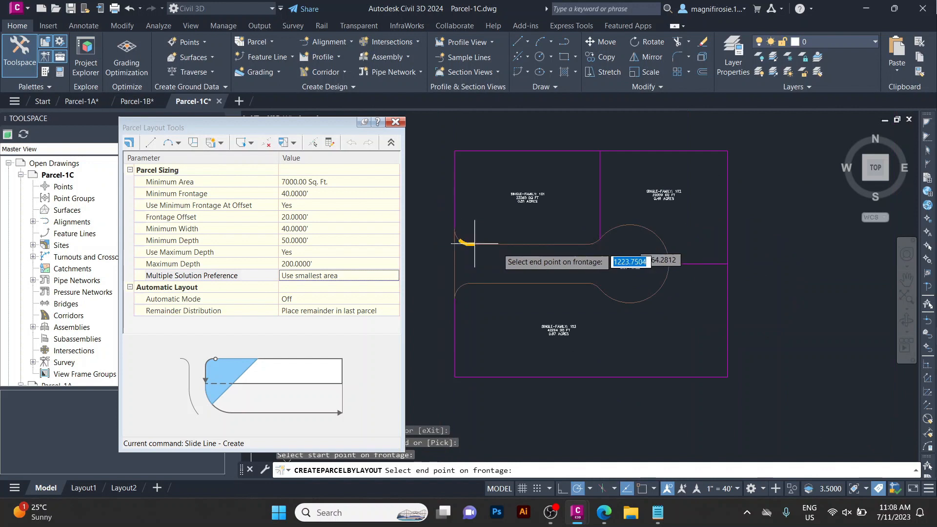
scroll(583, 236, up, 3)
scroll(561, 241, up, 2)
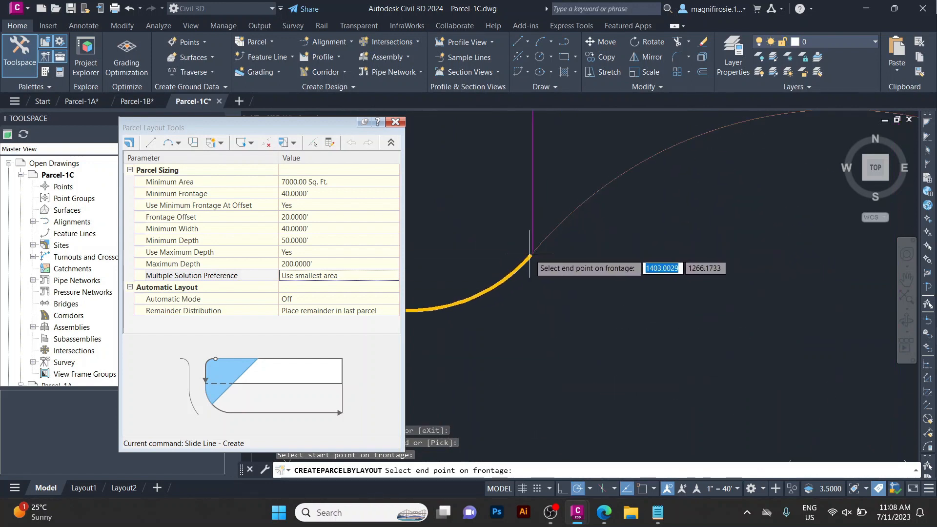
click(532, 252)
scroll(623, 209, down, 4)
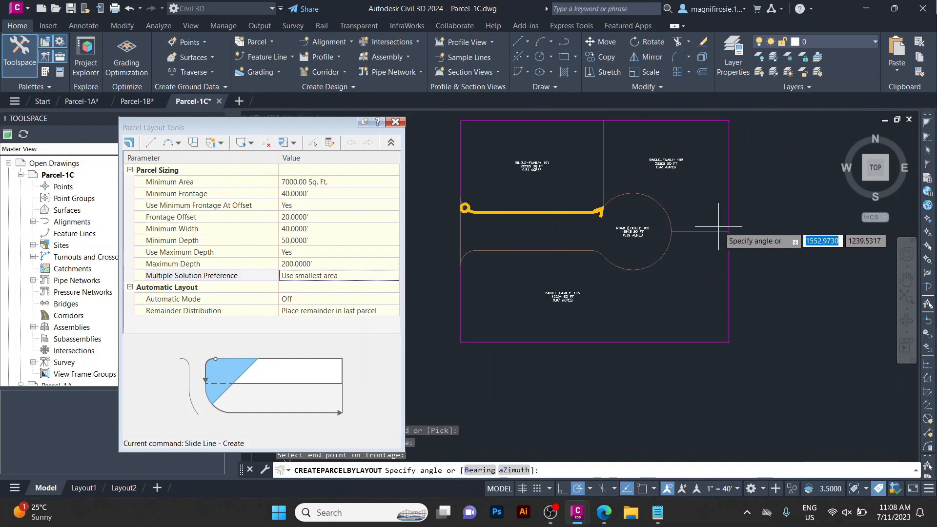
click(582, 470)
text(90)
key(Return)
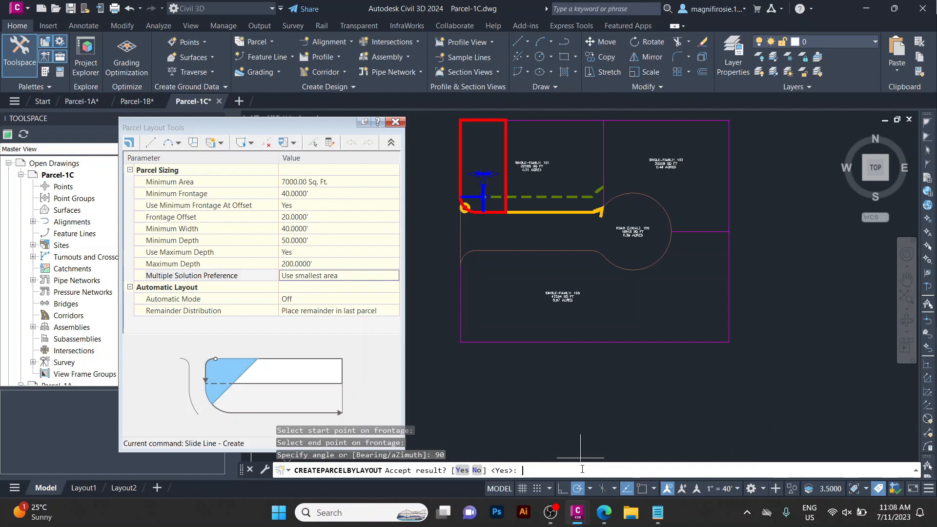
click(461, 471)
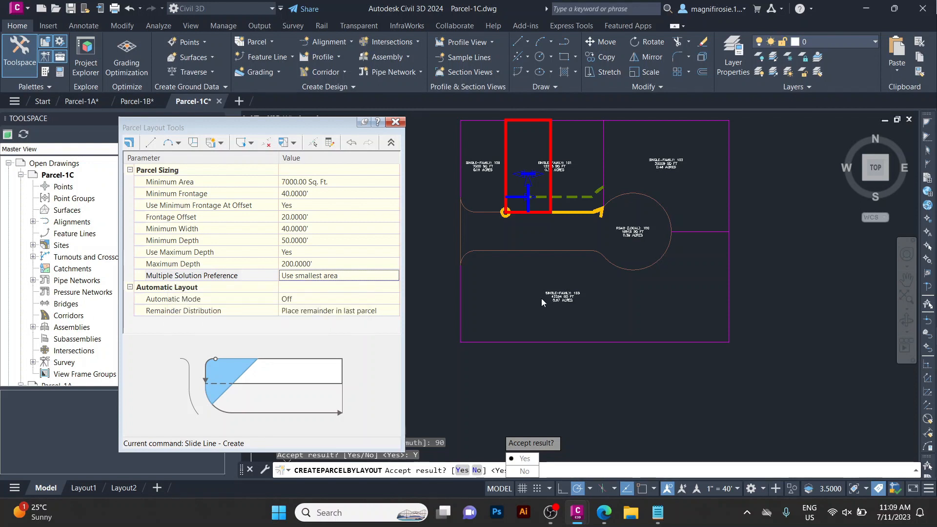
click(523, 459)
Set Minimum Area to 8000 Sq. Ft. in the parcel sizing parameters.
click(297, 194)
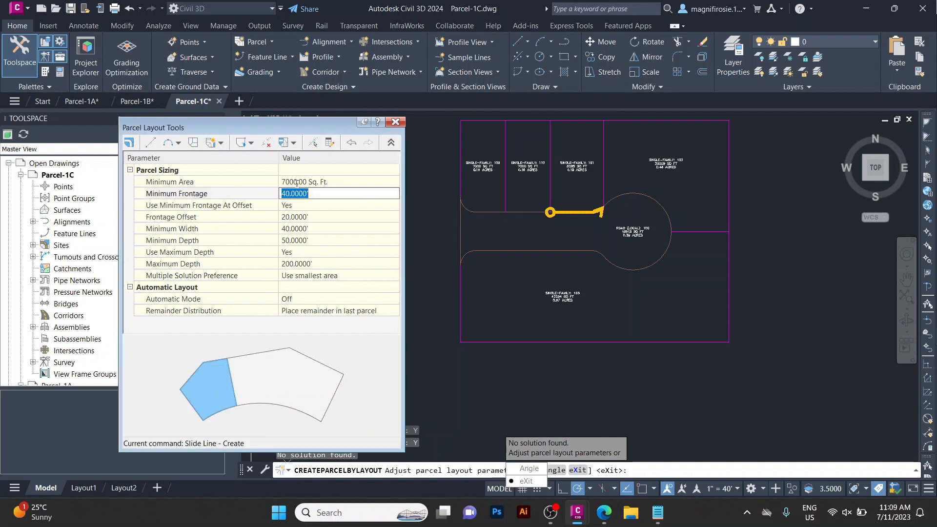
click(297, 183)
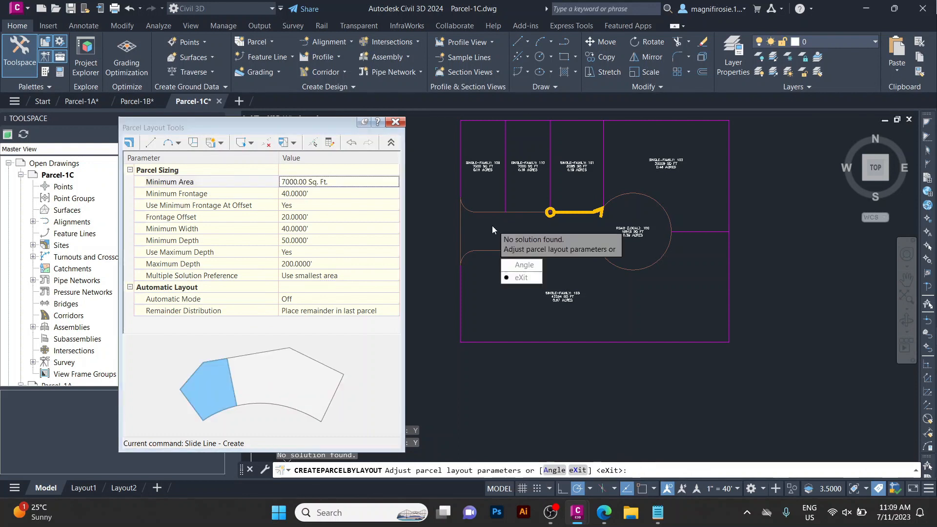
click(327, 173)
click(288, 183)
click(285, 181)
key(BackSpace)
text(8)
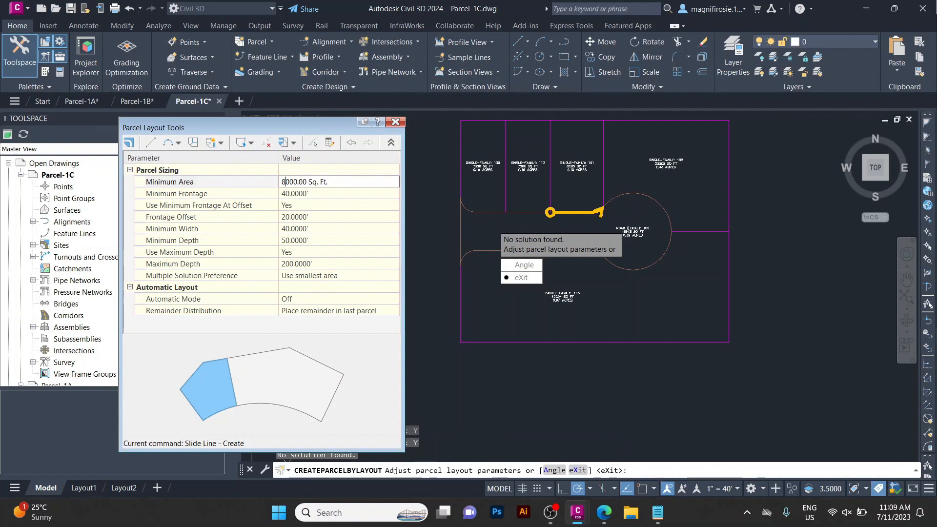
click(313, 194)
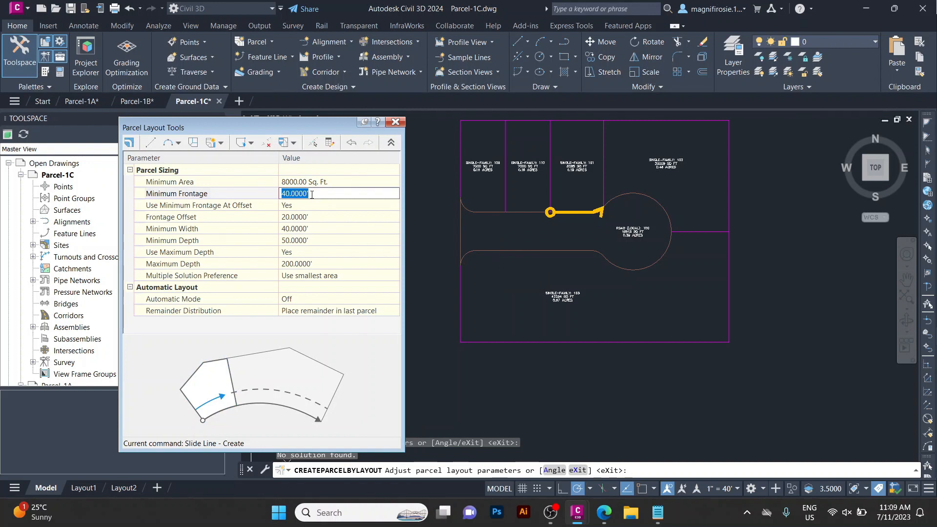
key(Return)
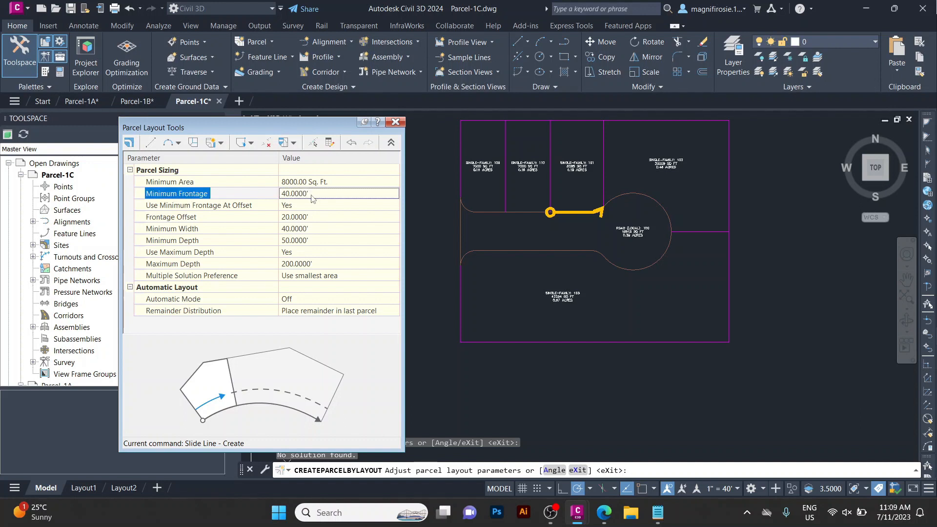
Restart Slide Line - Create and turn Automatic Mode On.
click(221, 143)
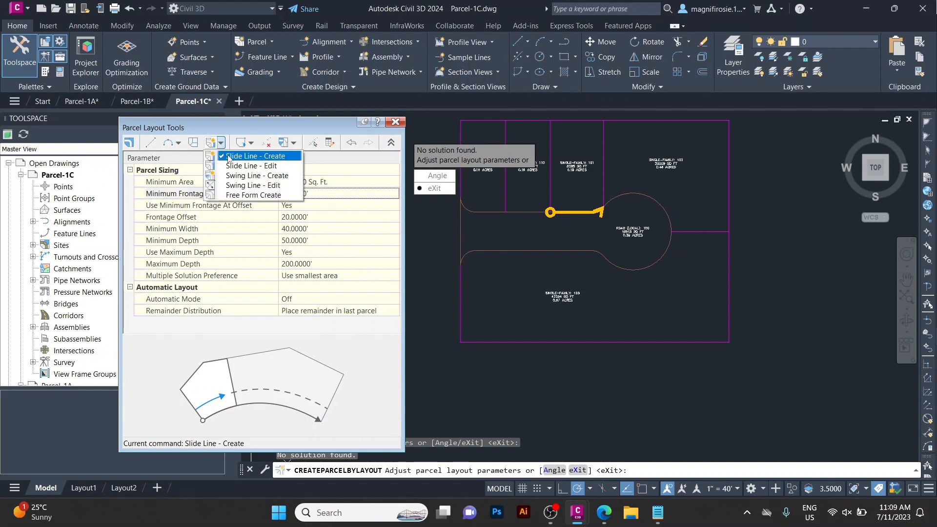
click(229, 159)
click(310, 301)
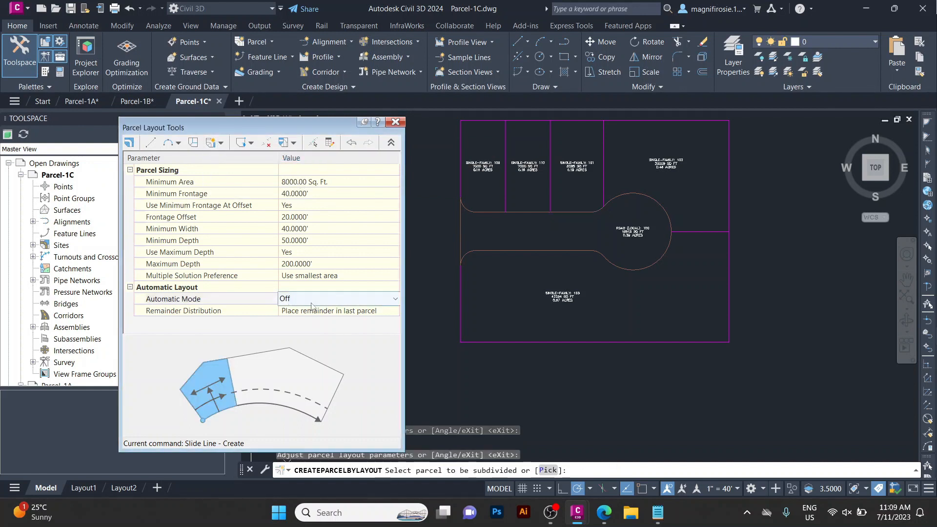
click(308, 322)
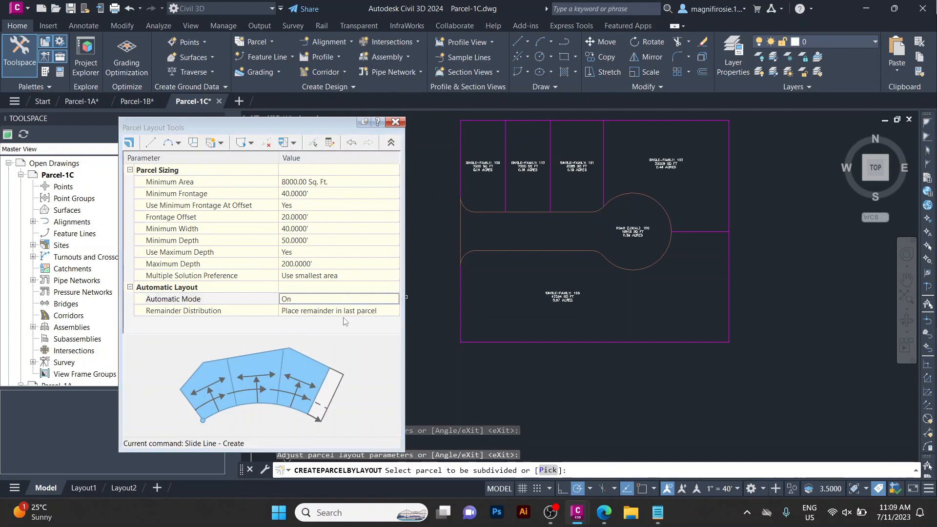
Subdivide lot 103 automatically along its cul-de-sac frontage at a 90 angle, accept the result and exit the tool.
click(561, 305)
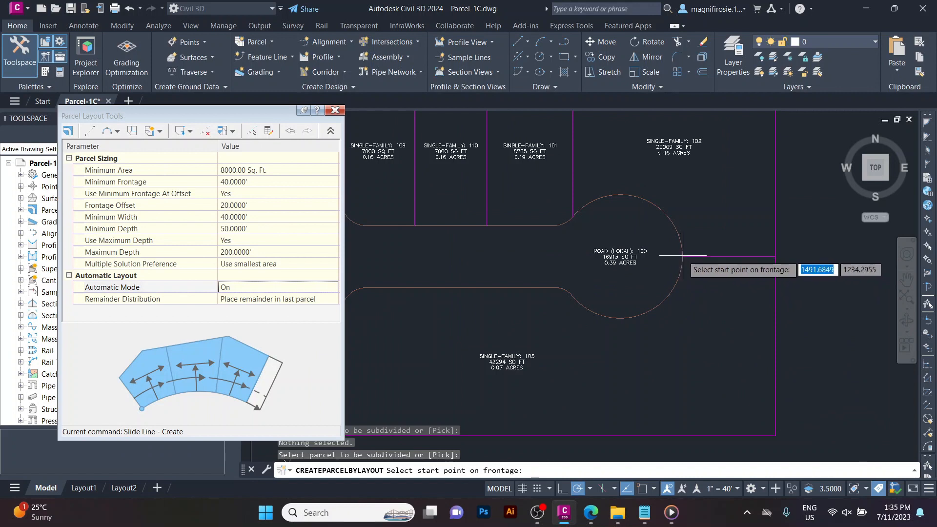
scroll(682, 254, up, 5)
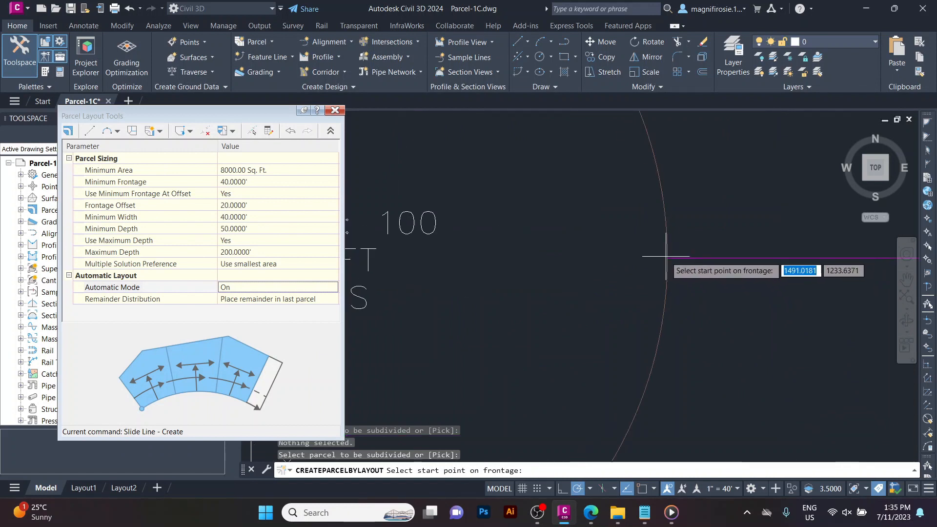
click(666, 255)
scroll(667, 258, down, 4)
scroll(667, 258, down, 5)
scroll(576, 307, up, 3)
scroll(576, 307, up, 4)
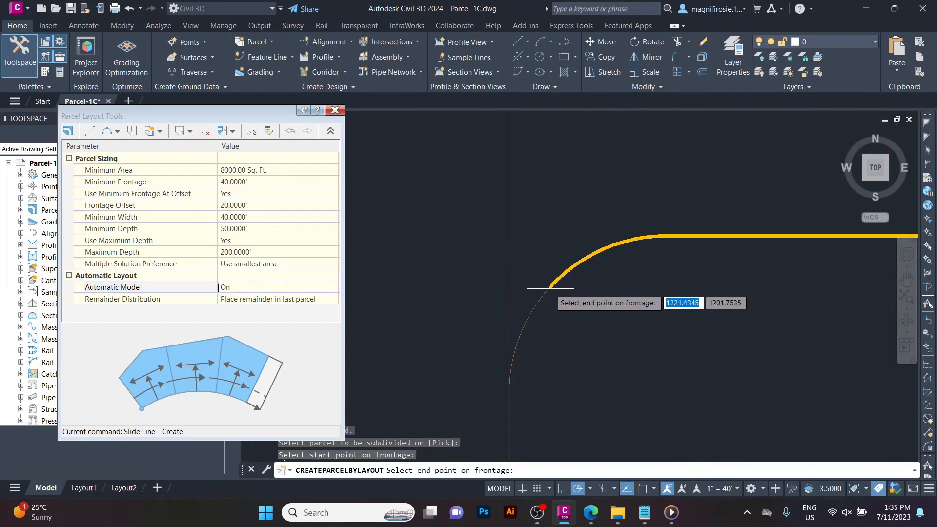
click(549, 288)
scroll(441, 222, down, 5)
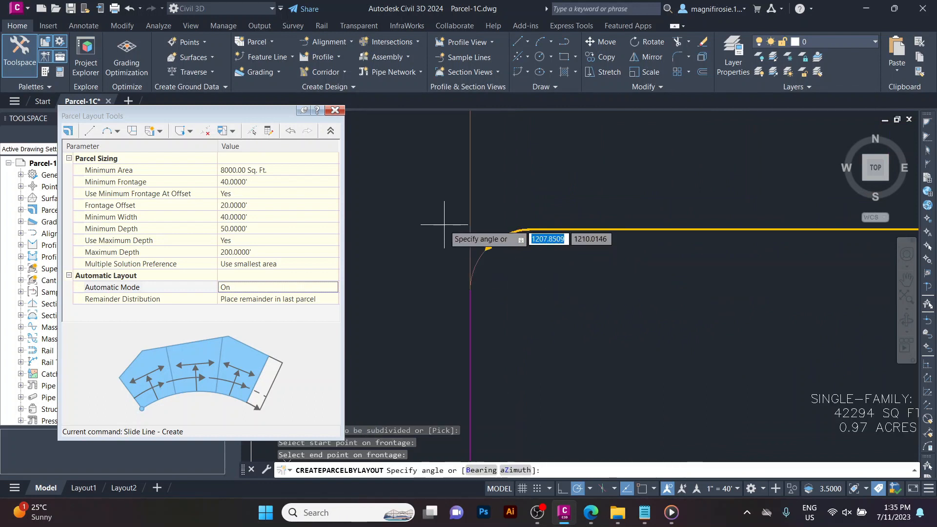
scroll(444, 225, up, 2)
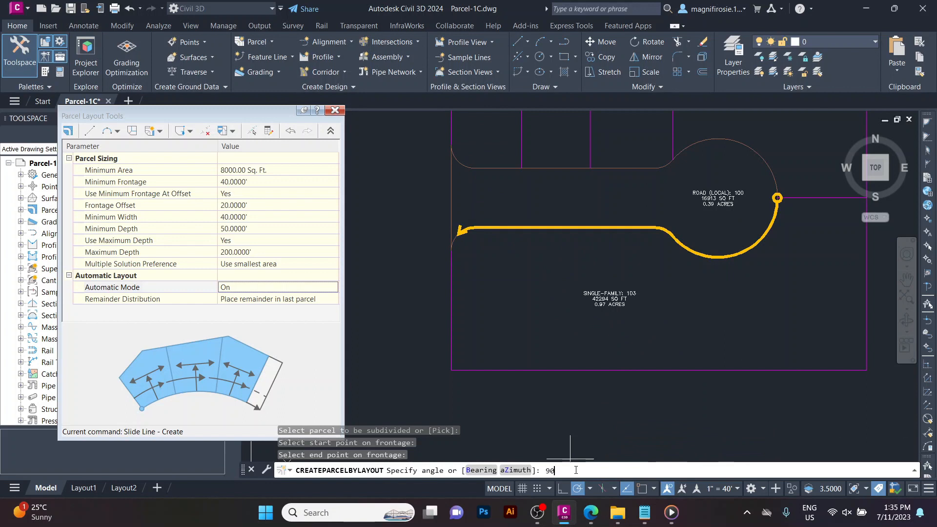
text(90)
key(Return)
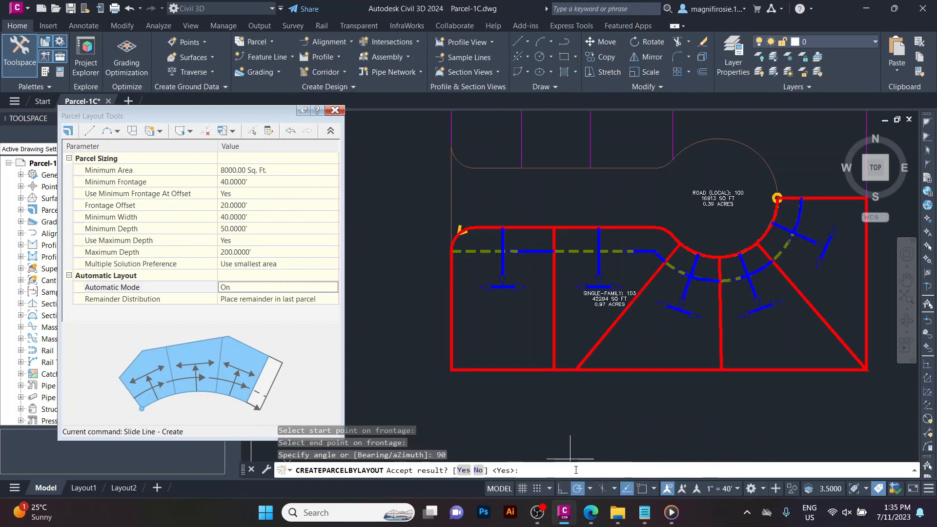
key(Return)
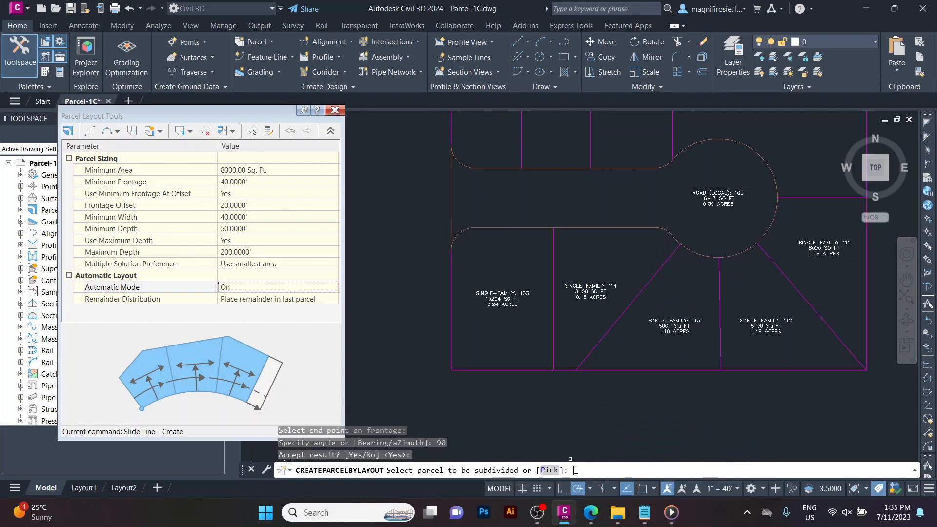
key(Escape)
key(Escape)
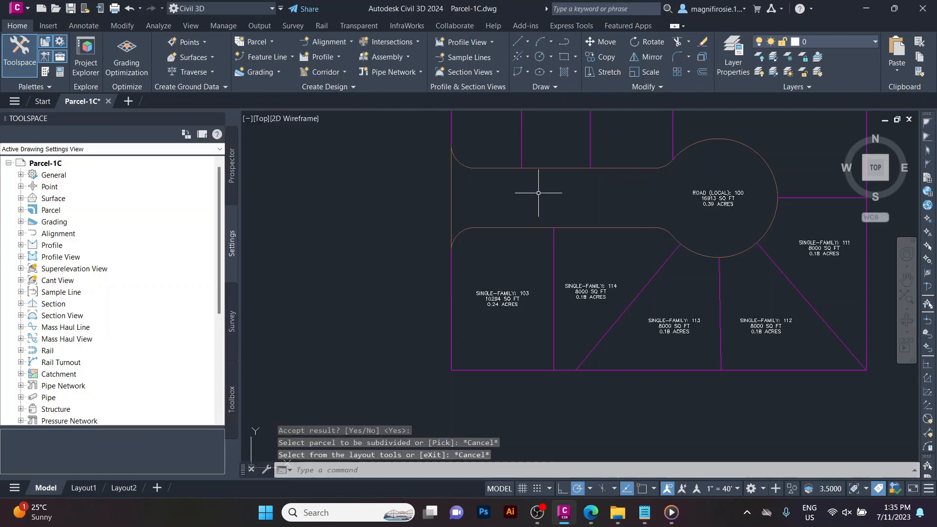
Open the drawing Parcel-1D.
scroll(537, 164, down, 4)
scroll(609, 150, up, 2)
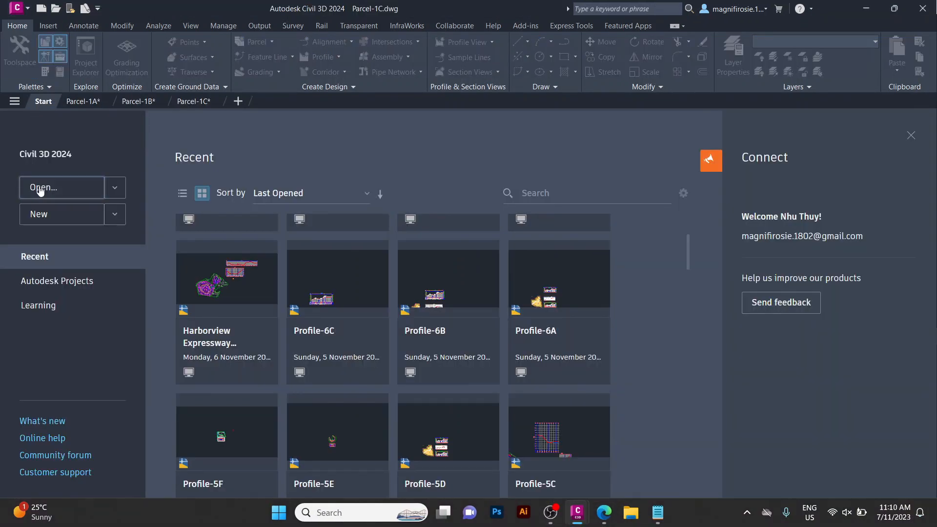
click(40, 188)
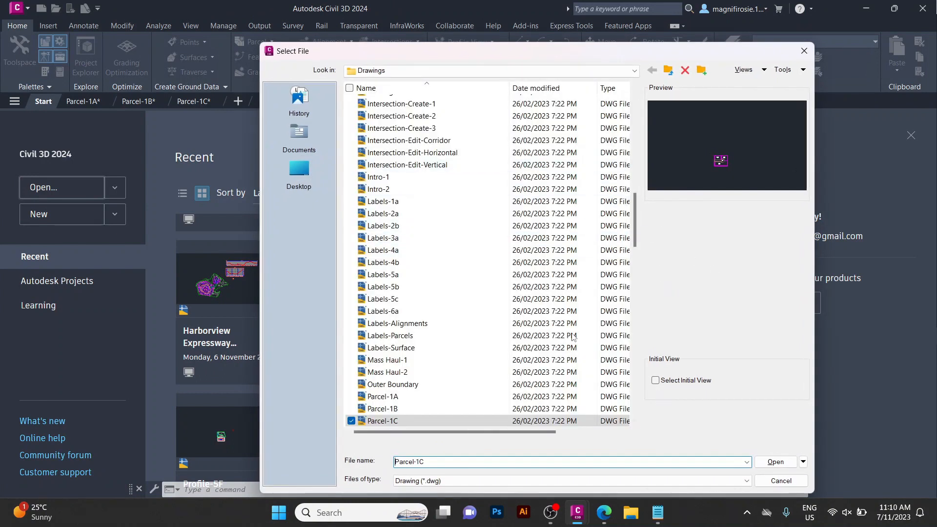
scroll(469, 317, down, 4)
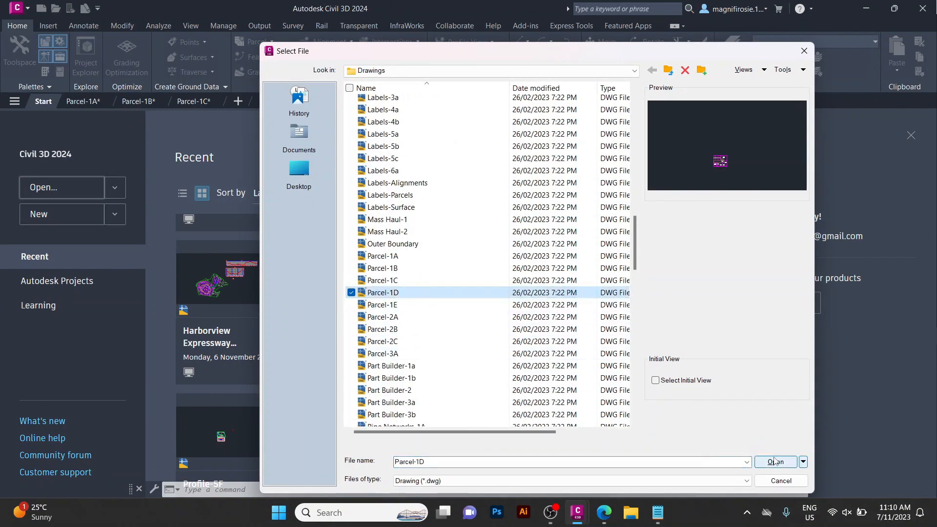
click(776, 462)
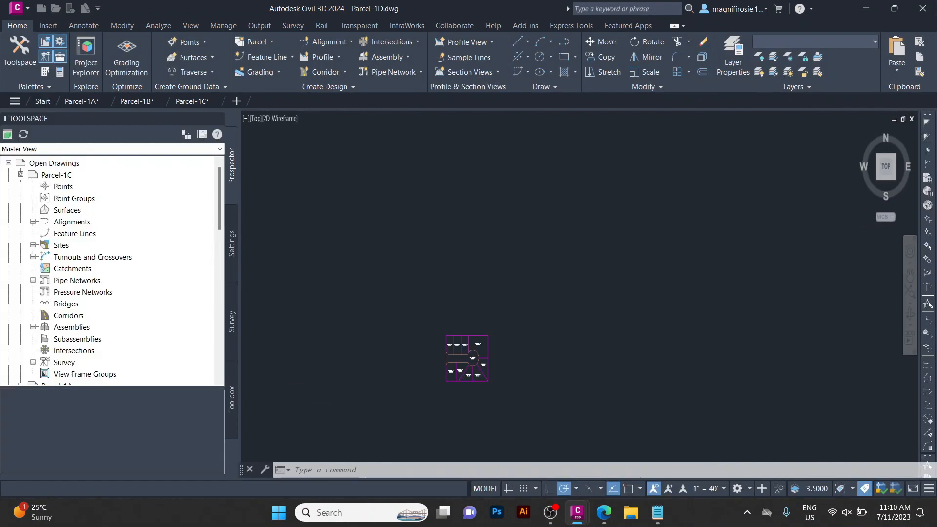
Open the Parcel Creation Tools and set Automatic Mode to Off.
click(254, 42)
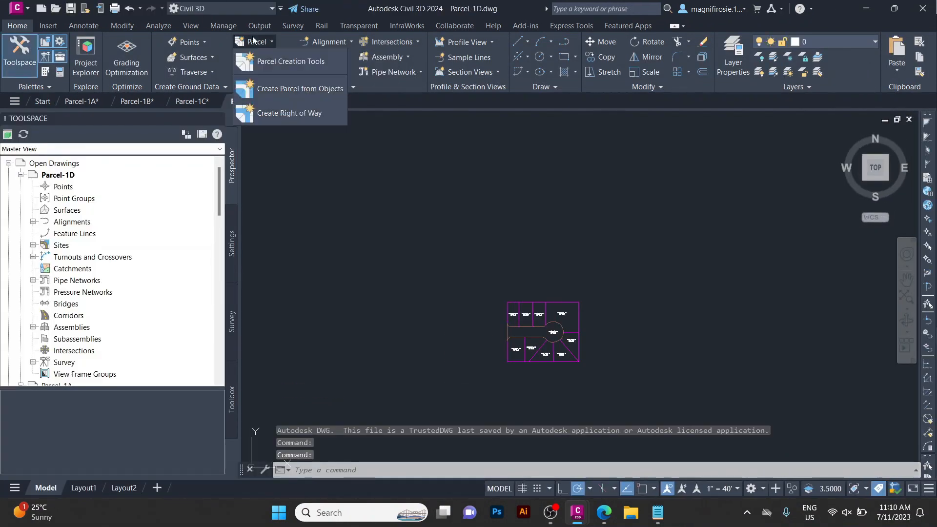
click(270, 61)
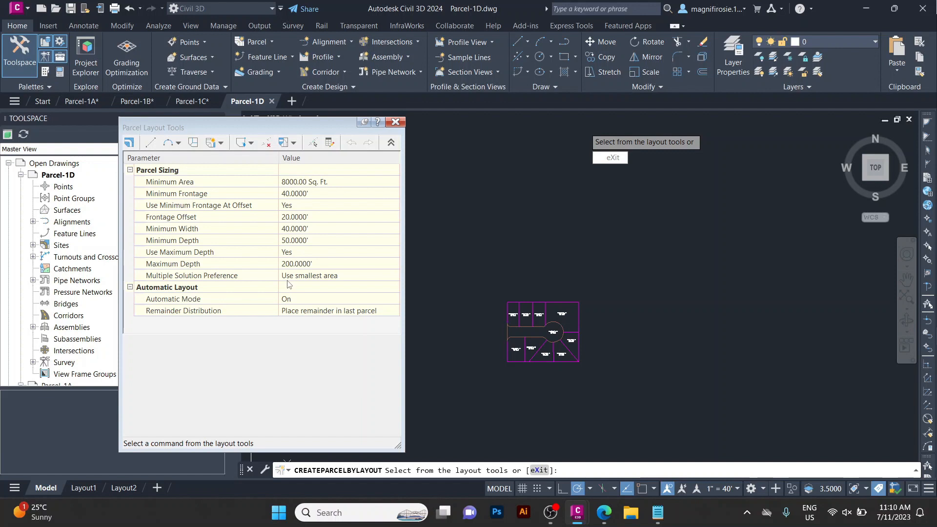
click(295, 296)
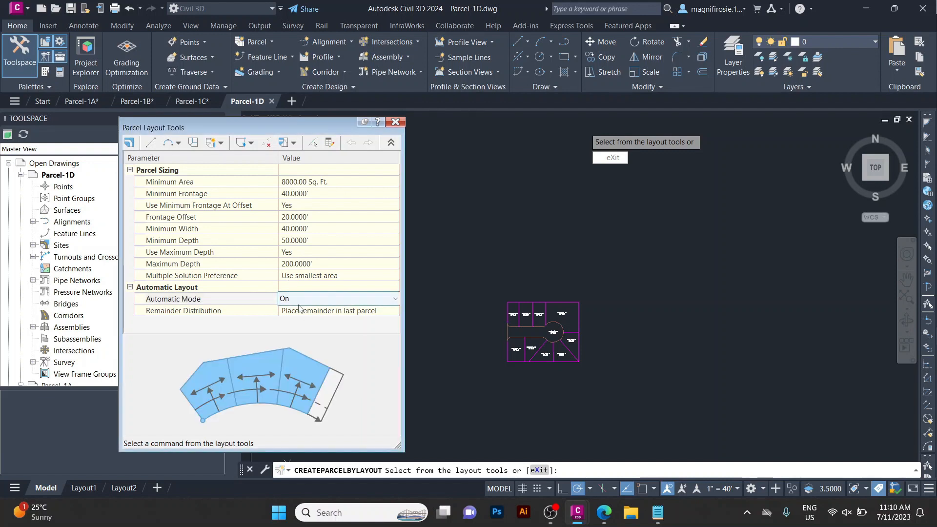
click(295, 292)
double_click(289, 301)
click(289, 301)
click(291, 308)
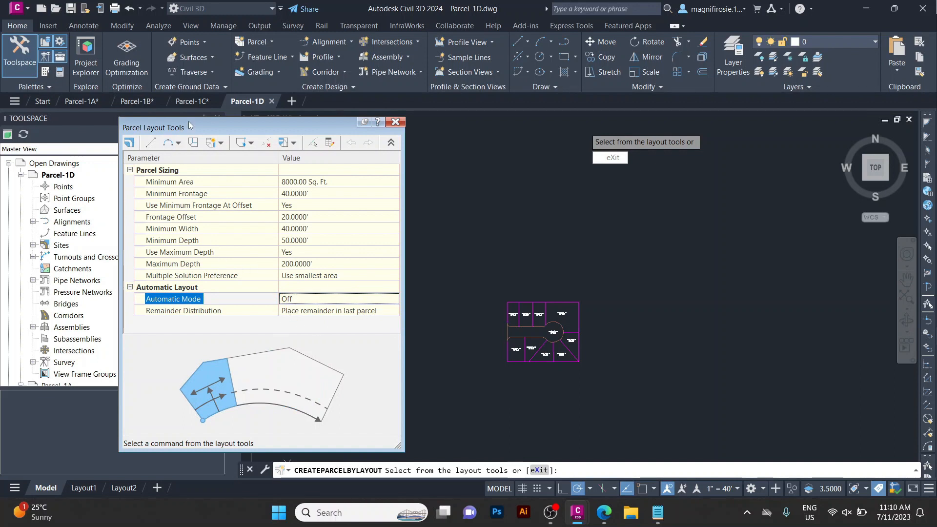
Start Swing Line - Create with the Subdivision A site and Single-Family parcel style.
click(221, 142)
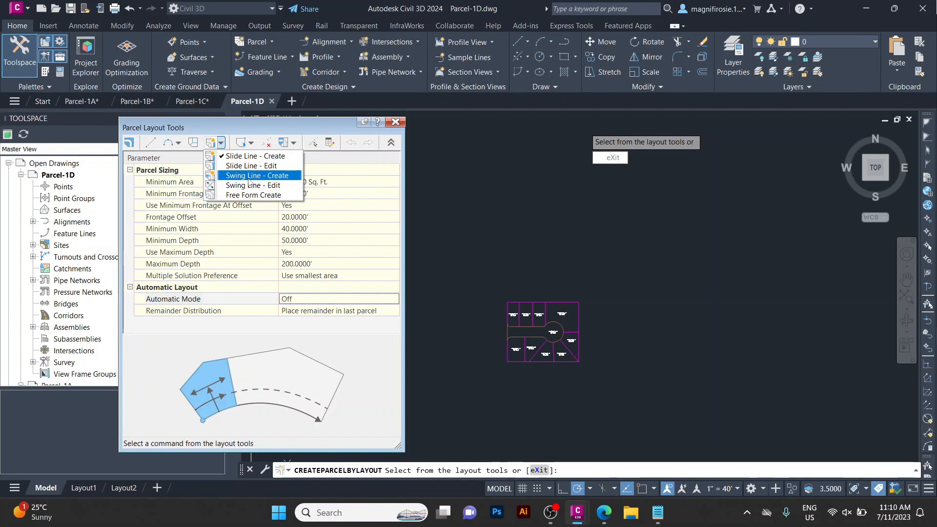
click(249, 183)
click(445, 159)
click(446, 169)
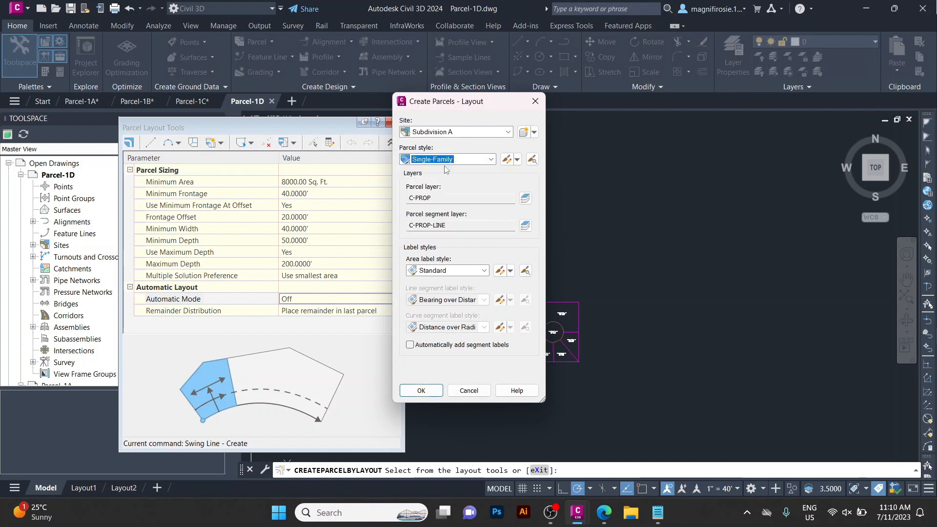
click(421, 390)
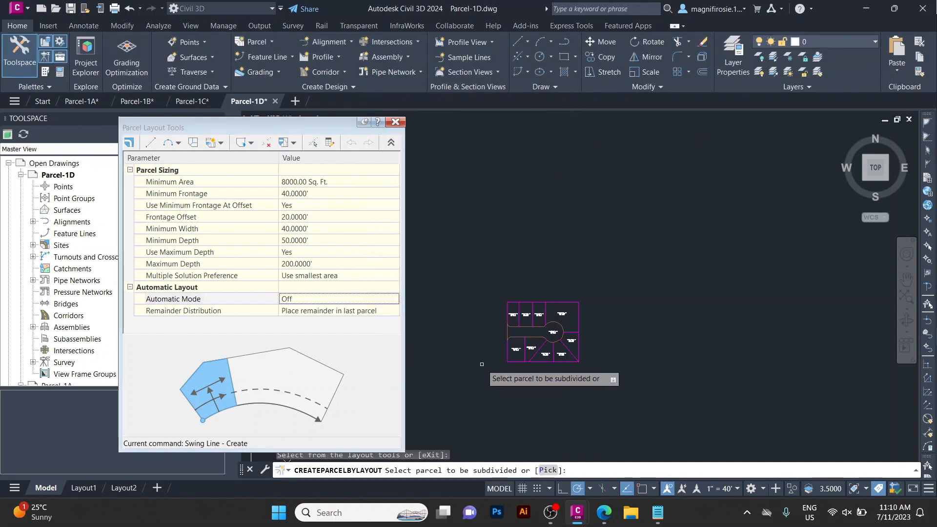
scroll(570, 331, up, 4)
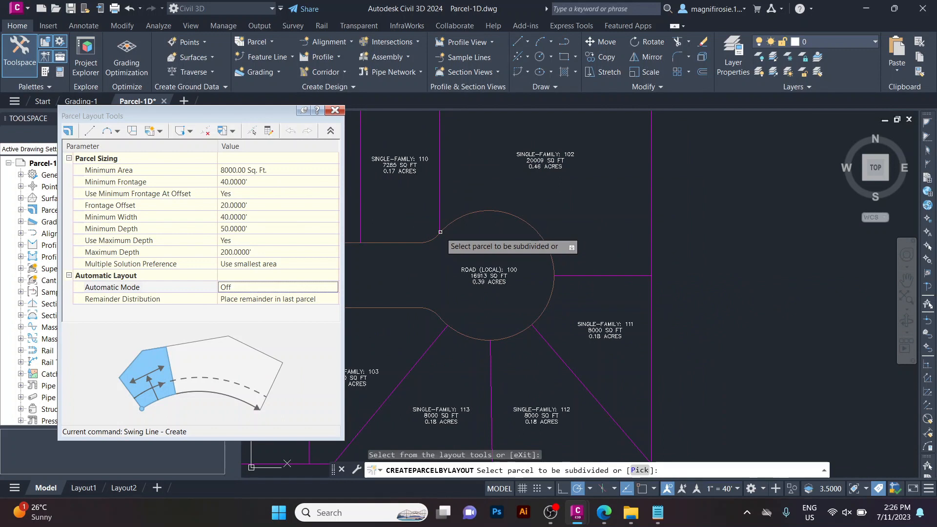
Swing-line subdivide parcel 102: pick the parcel, frontage start and end points along the cul-de-sac, and the swing point at its far corner.
click(440, 232)
click(546, 161)
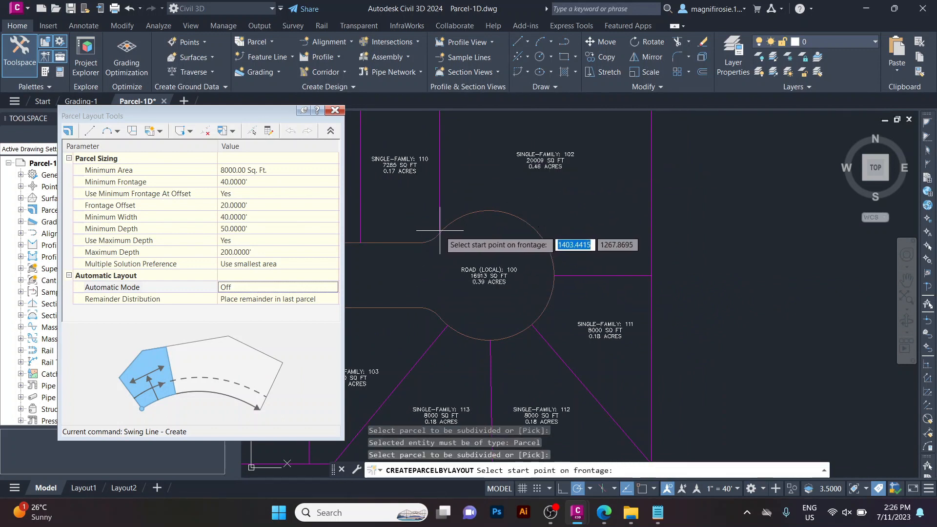
click(439, 232)
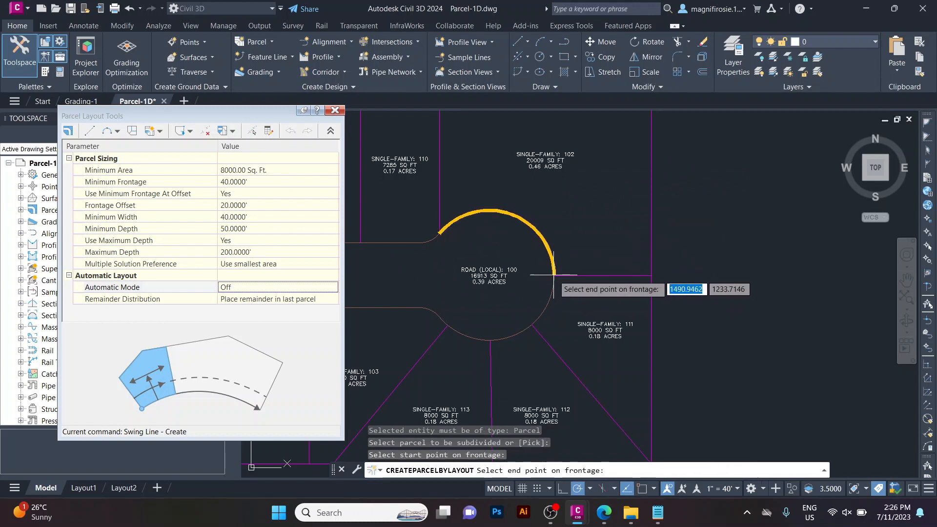
click(610, 275)
scroll(615, 161, up, 5)
scroll(706, 170, up, 5)
middle_drag(439, 278, 756, 201)
scroll(686, 225, down, 4)
scroll(649, 261, up, 3)
scroll(707, 211, down, 2)
scroll(634, 205, up, 5)
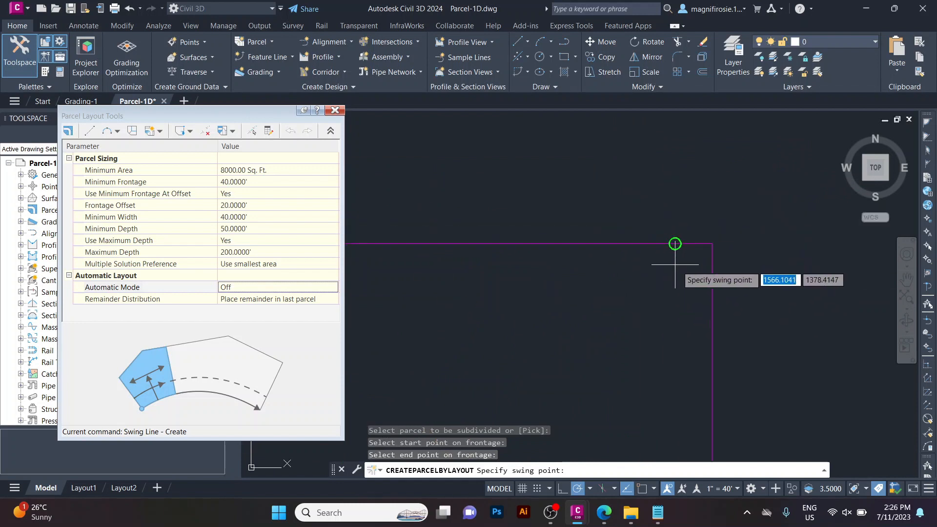
click(695, 242)
Set Minimum Frontage to 80', accept the swing-line result and exit the parcel layout tool.
scroll(720, 220, up, 6)
scroll(720, 221, down, 5)
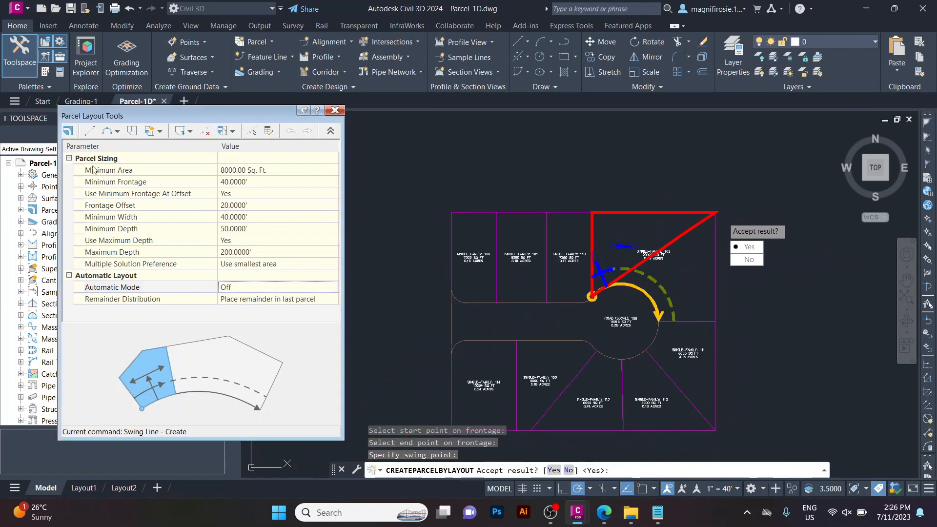
click(229, 182)
click(224, 182)
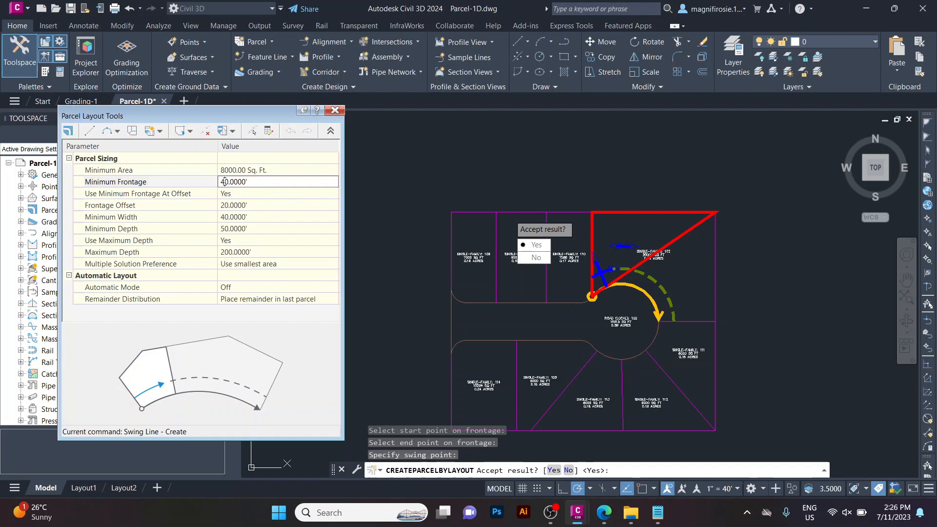
key(Return)
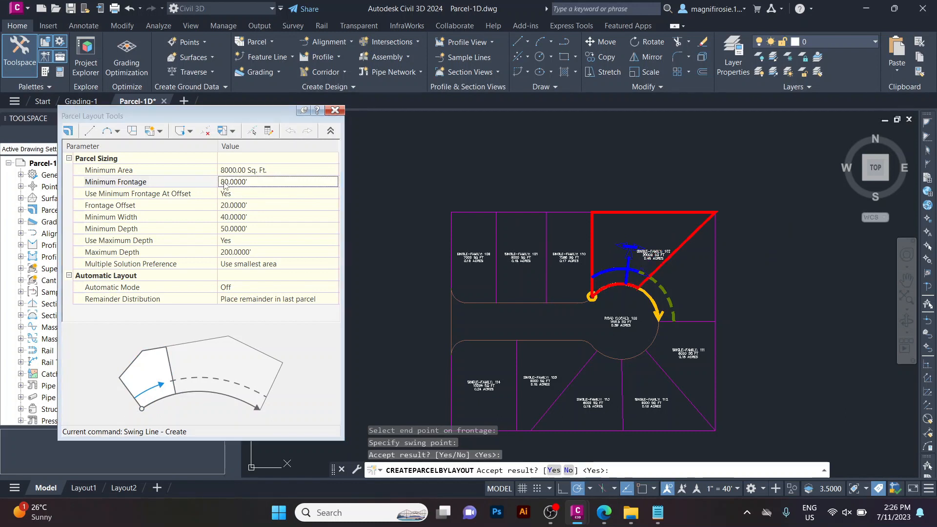
key(Return)
click(561, 283)
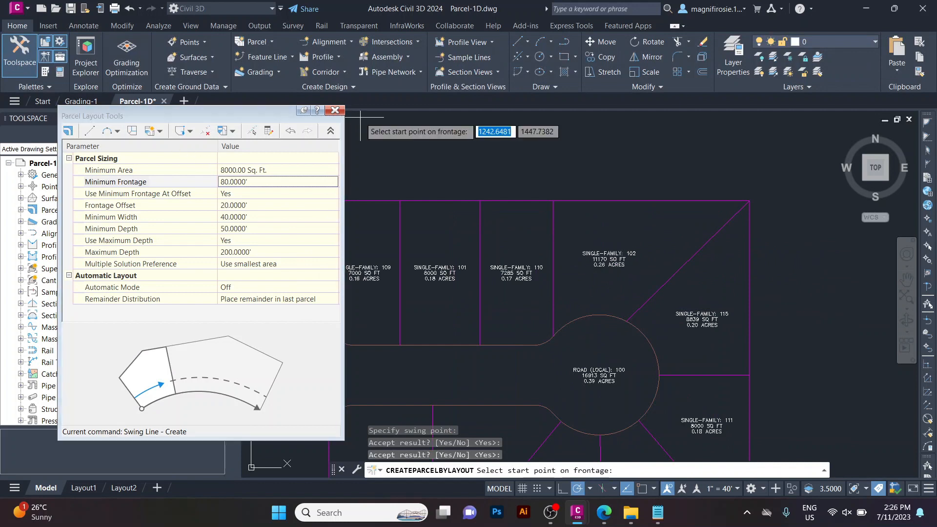
key(Escape)
key(Escape)
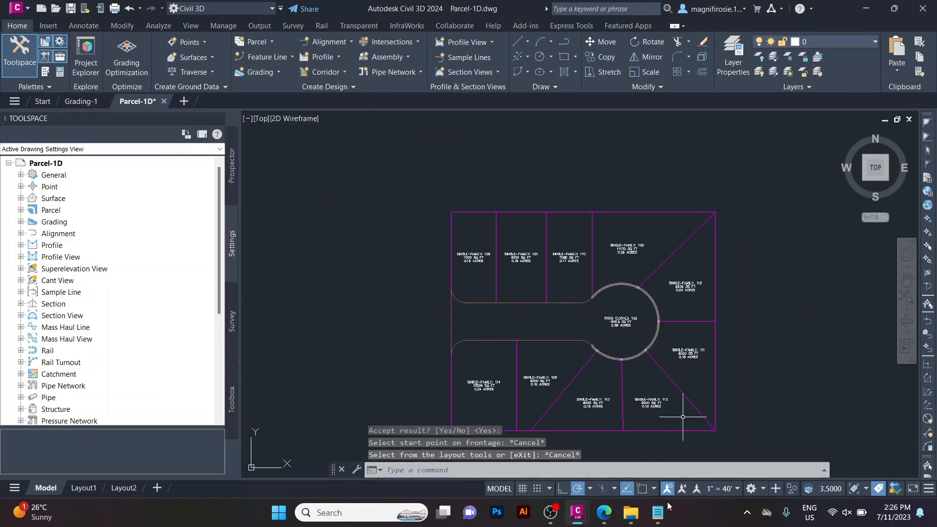
Open the drawing Parcel-1E.
scroll(678, 290, down, 2)
scroll(678, 290, up, 4)
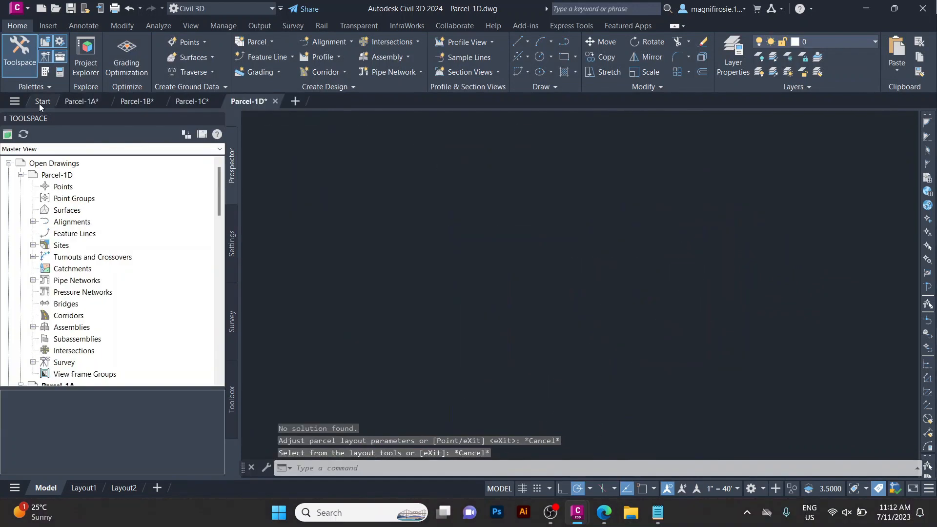
click(39, 104)
click(43, 187)
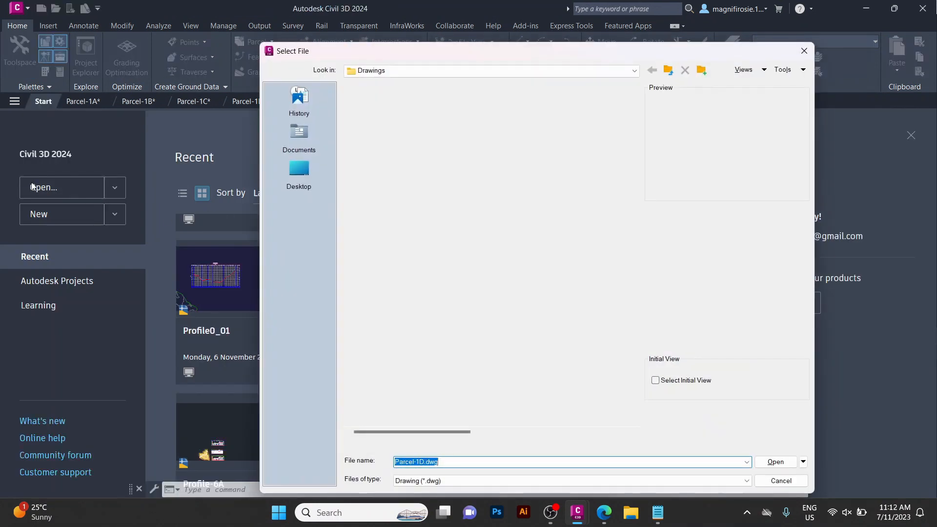
click(386, 292)
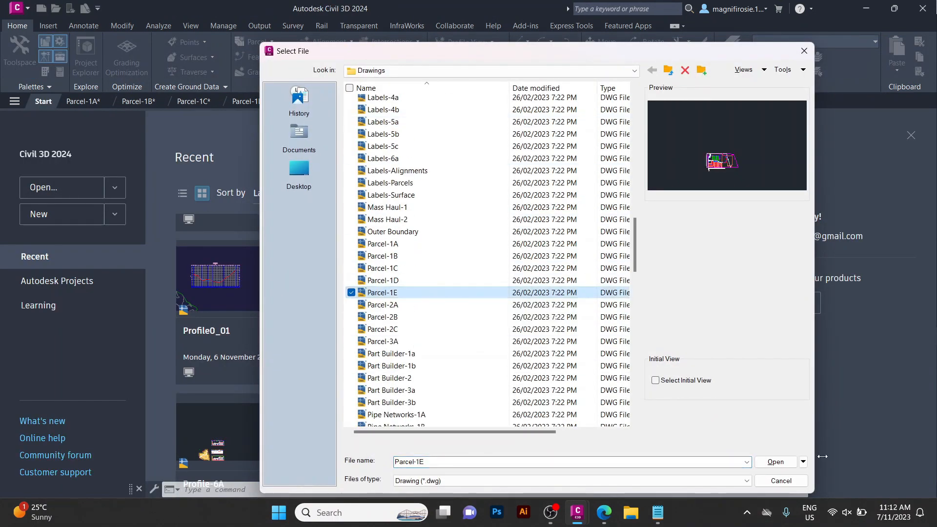
click(776, 461)
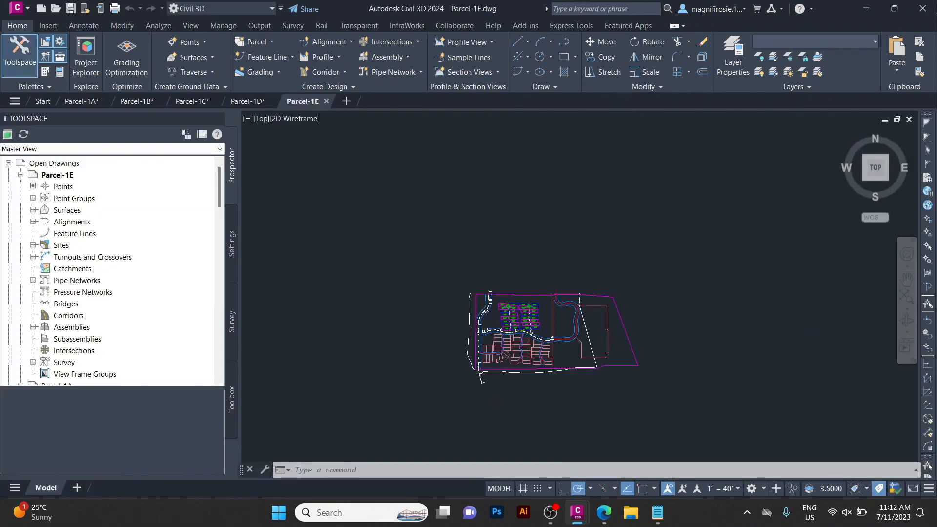
Expand Site 1's alignments in Prospector to examine its centerline alignments.
scroll(558, 353, up, 2)
scroll(463, 344, up, 2)
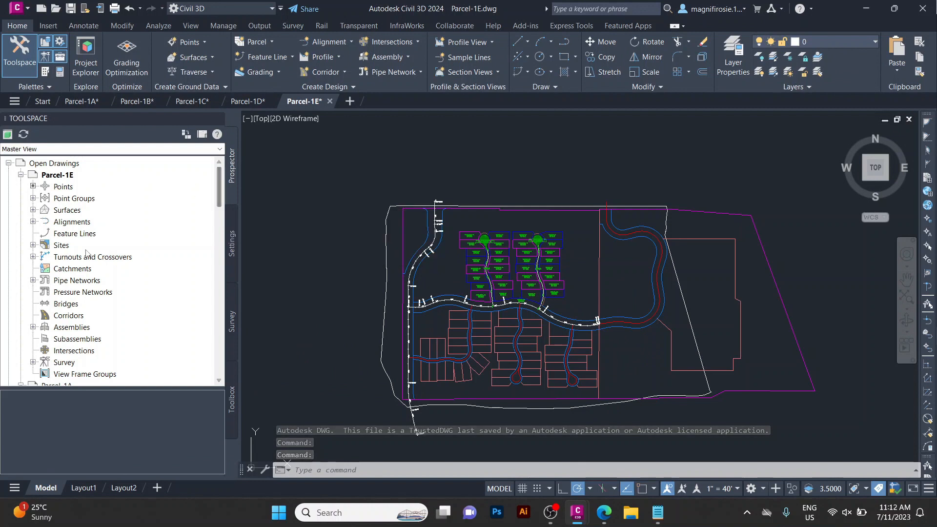
click(33, 245)
click(45, 256)
click(71, 257)
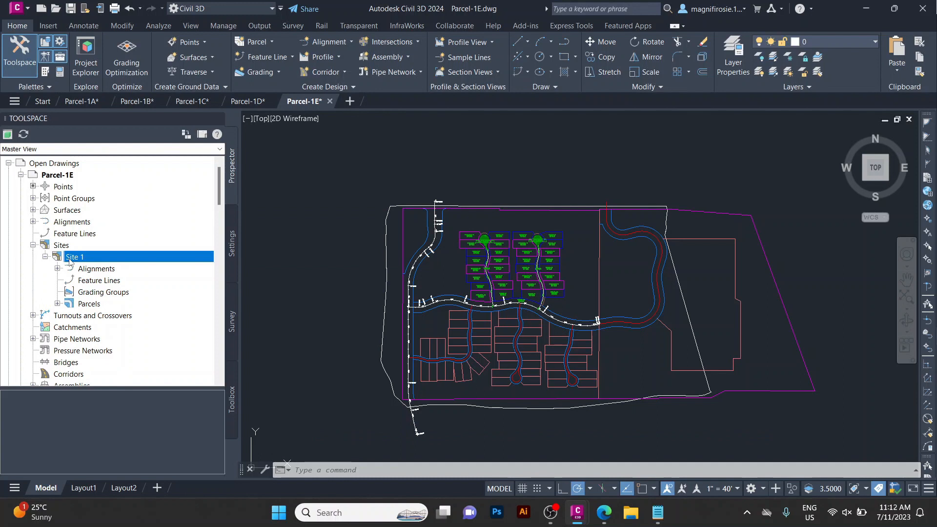
click(58, 269)
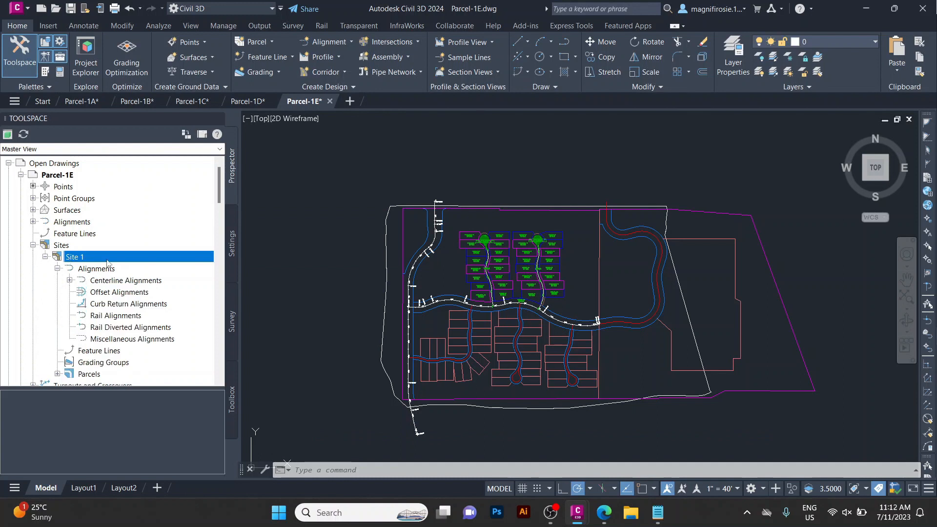
click(105, 268)
click(70, 281)
click(111, 282)
scroll(112, 285, down, 1)
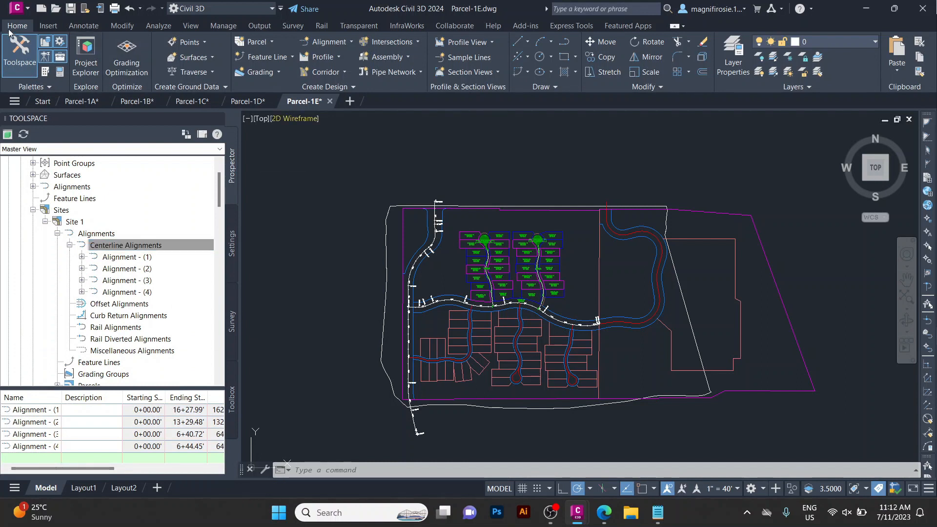
Create a centerline alignment from the southern cul-de-sac road polyline with no site assigned.
click(327, 43)
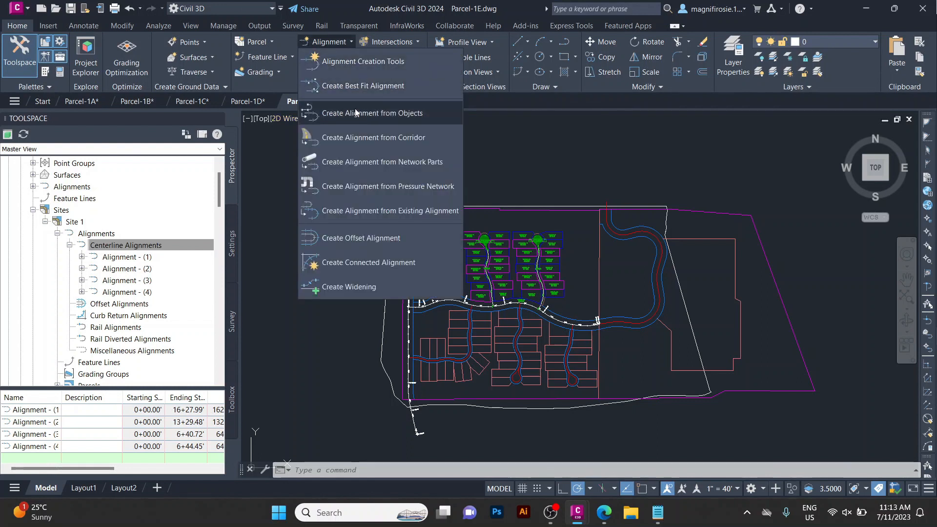
click(376, 116)
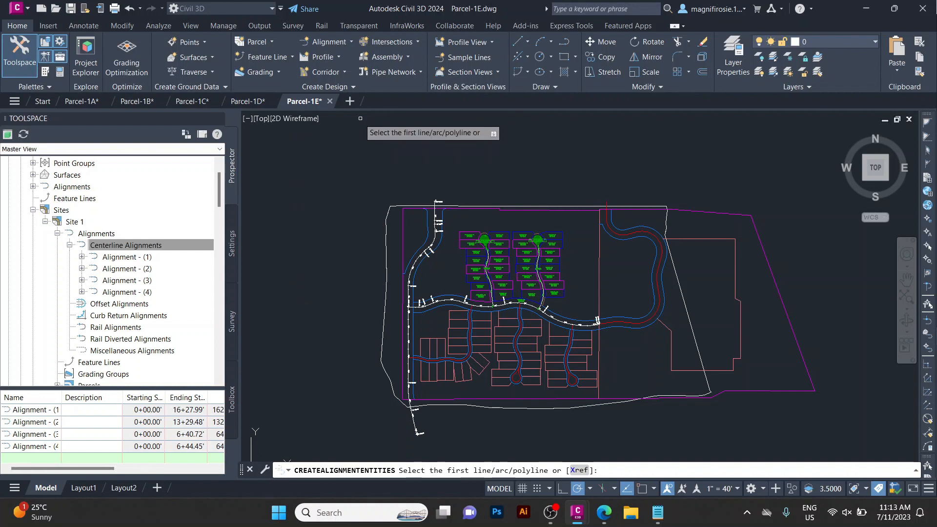
scroll(483, 390, up, 2)
scroll(549, 386, up, 2)
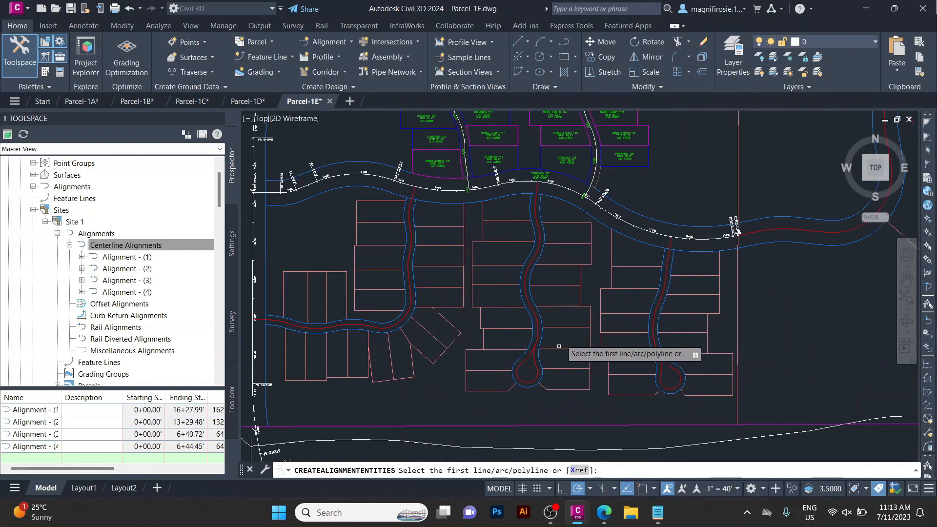
click(535, 312)
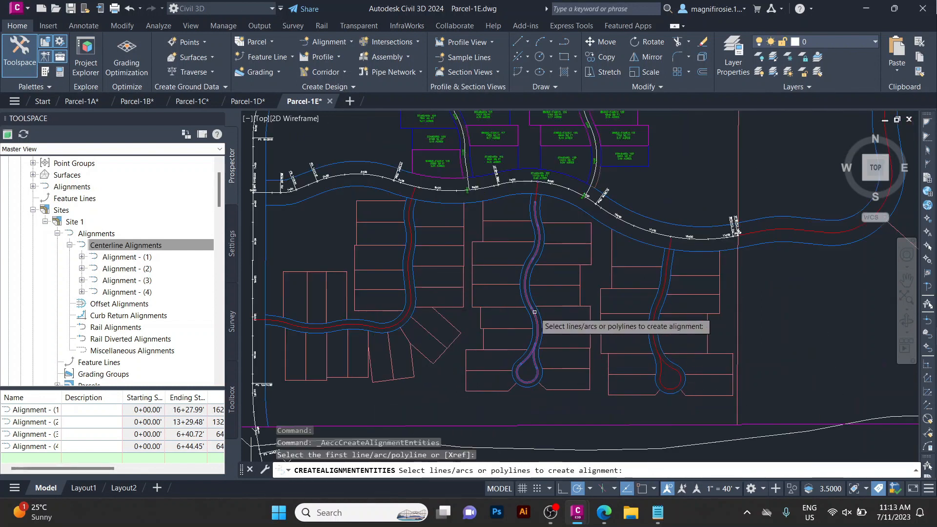
scroll(500, 285, up, 2)
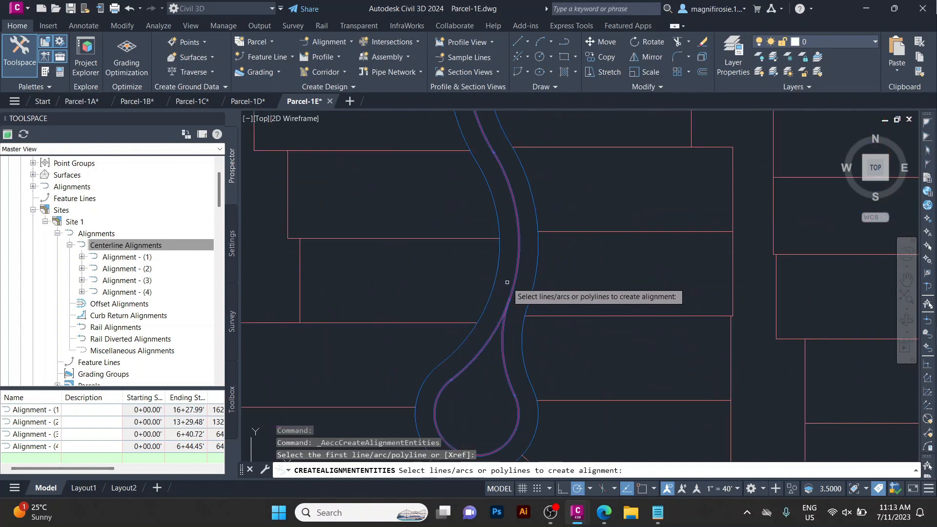
click(514, 280)
key(Return)
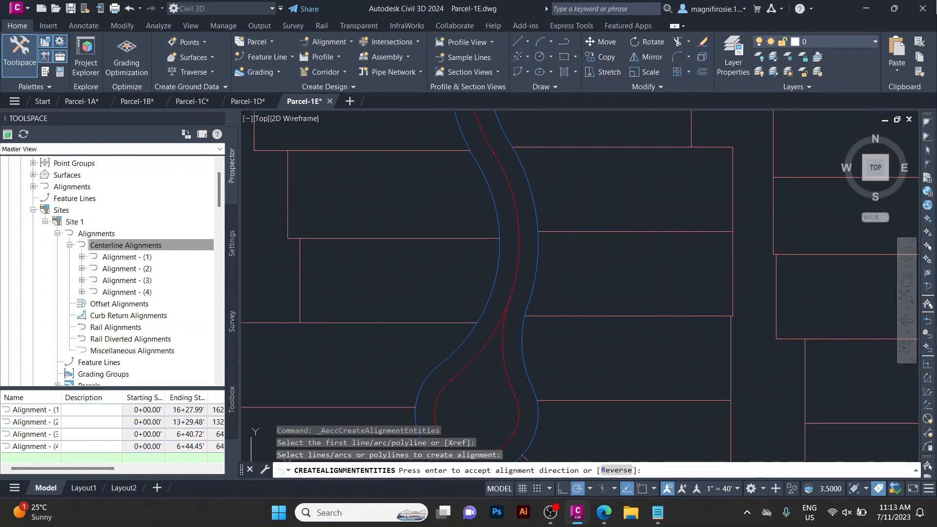
key(Return)
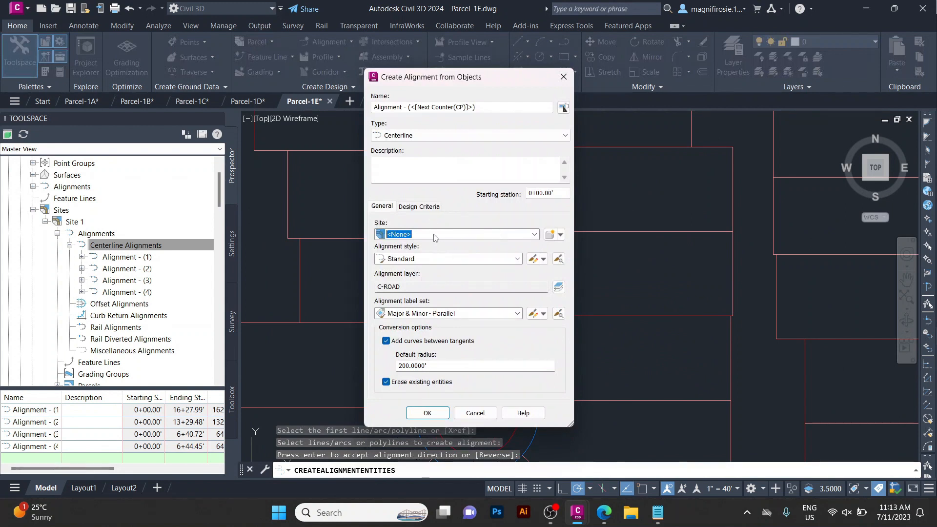
click(427, 413)
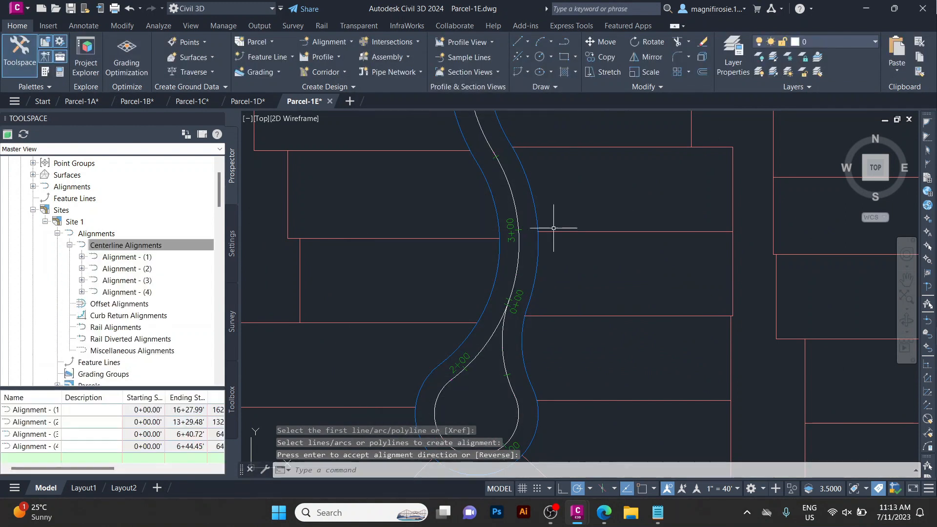
Move Alignment - (4) out of Site 1 to no site.
scroll(49, 278, up, 1)
click(33, 222)
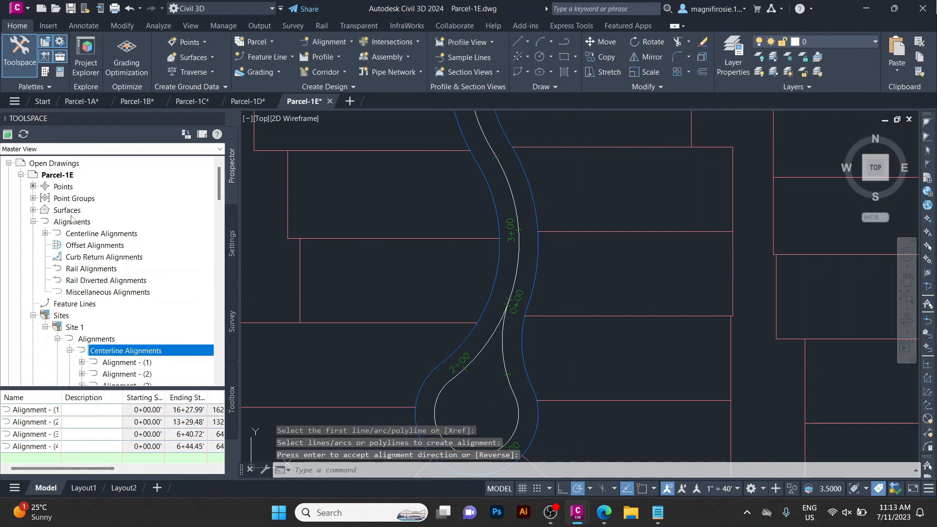
click(73, 223)
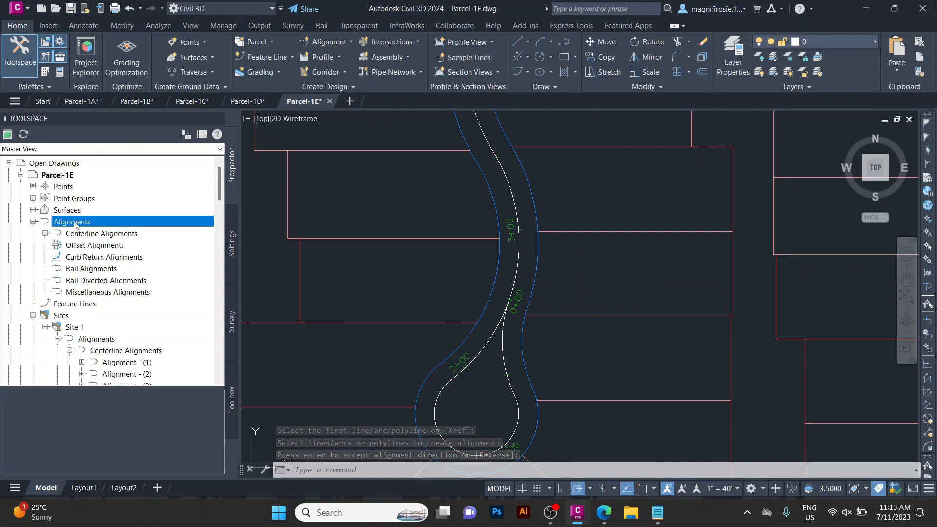
click(46, 233)
click(111, 232)
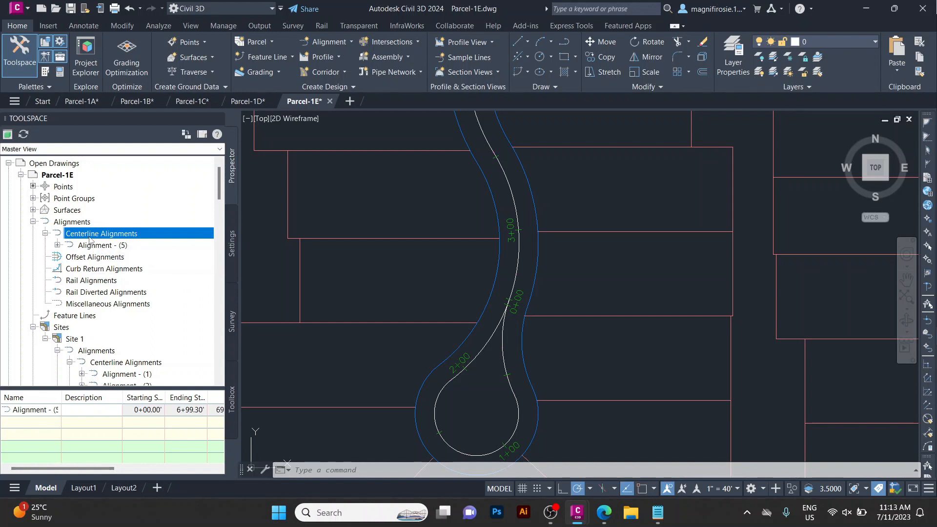
scroll(80, 257, down, 3)
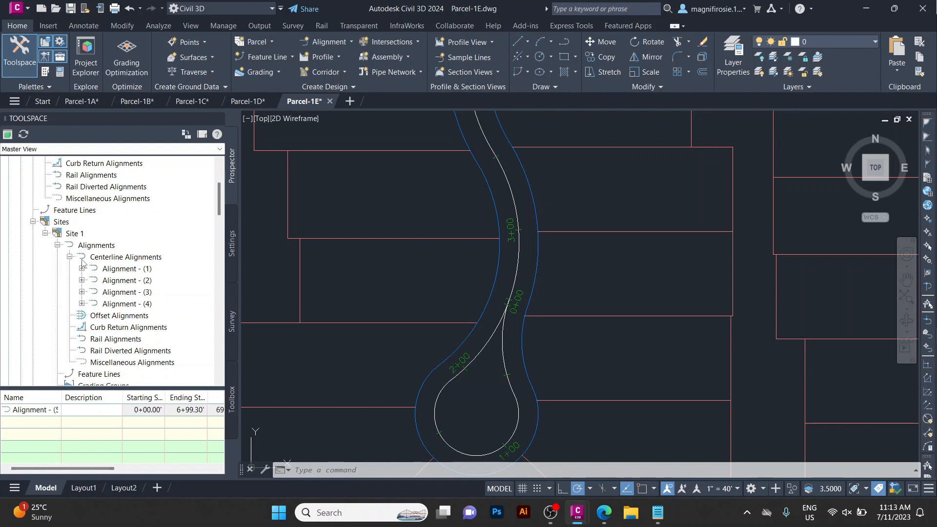
right_click(135, 307)
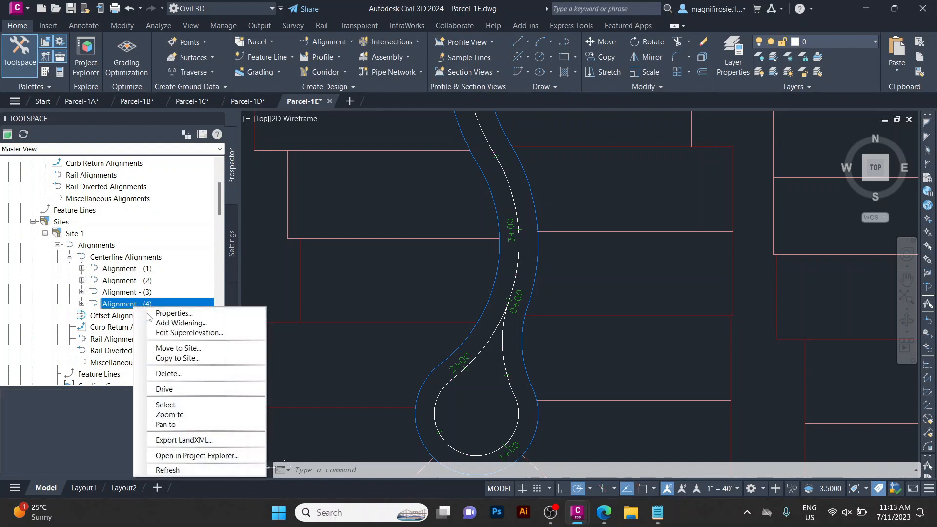
click(188, 348)
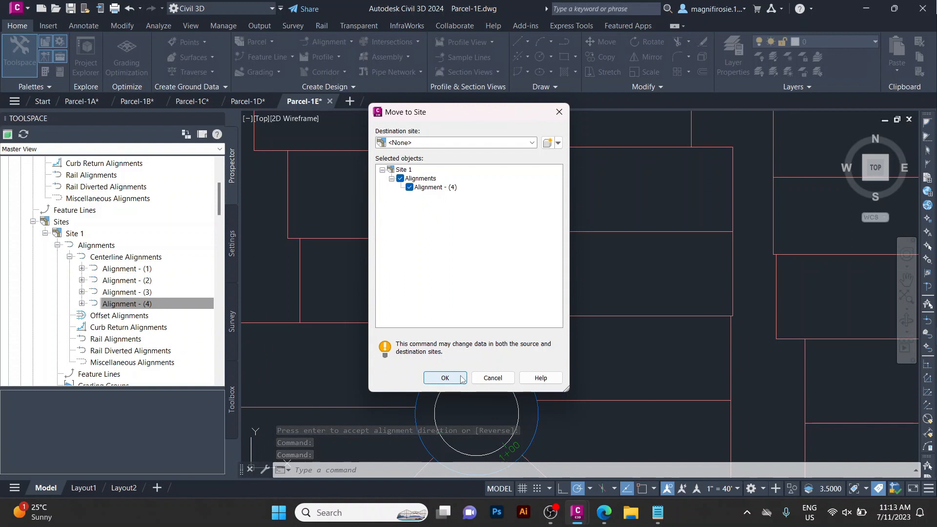
click(445, 378)
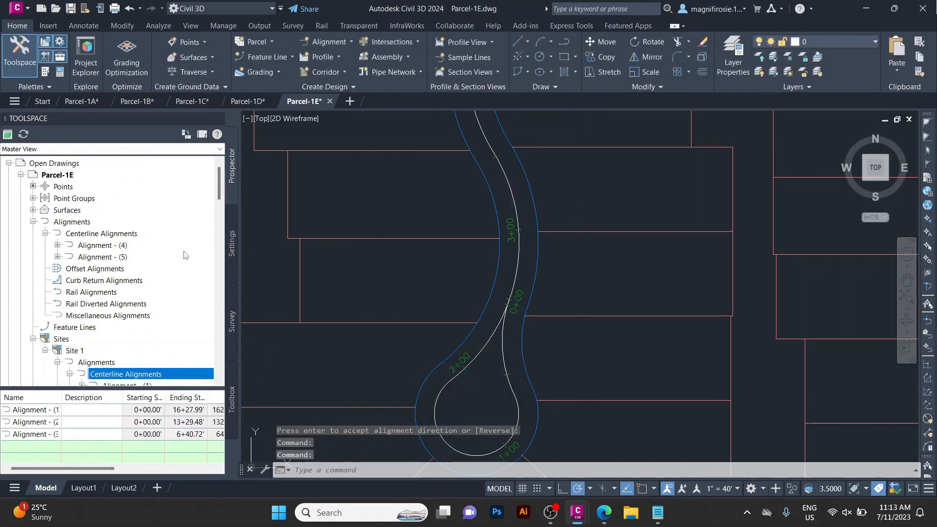
Move Alignment - (3) out of Site 1 to no site.
scroll(184, 254, down, 5)
click(118, 234)
right_click(122, 235)
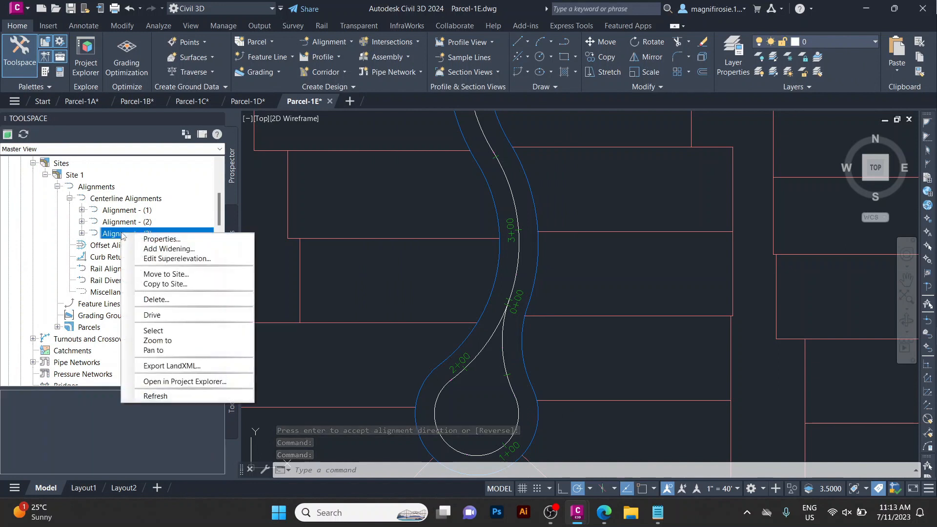
click(166, 274)
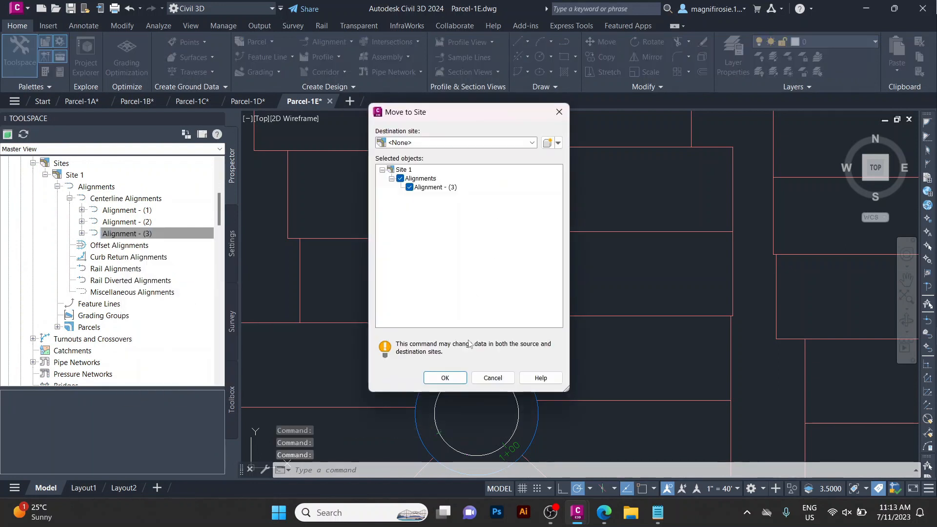
click(444, 378)
click(100, 209)
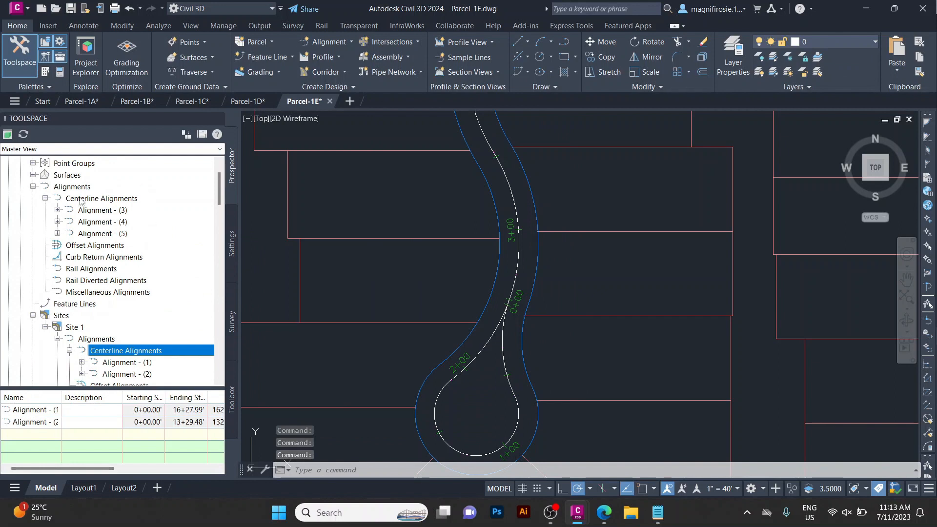
Close the Parcel-1E drawing without saving changes.
click(330, 101)
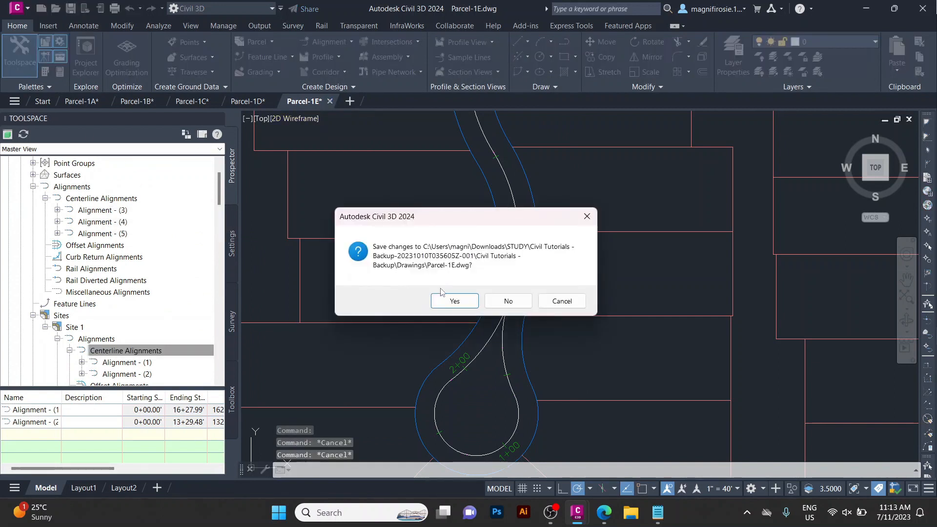
click(512, 302)
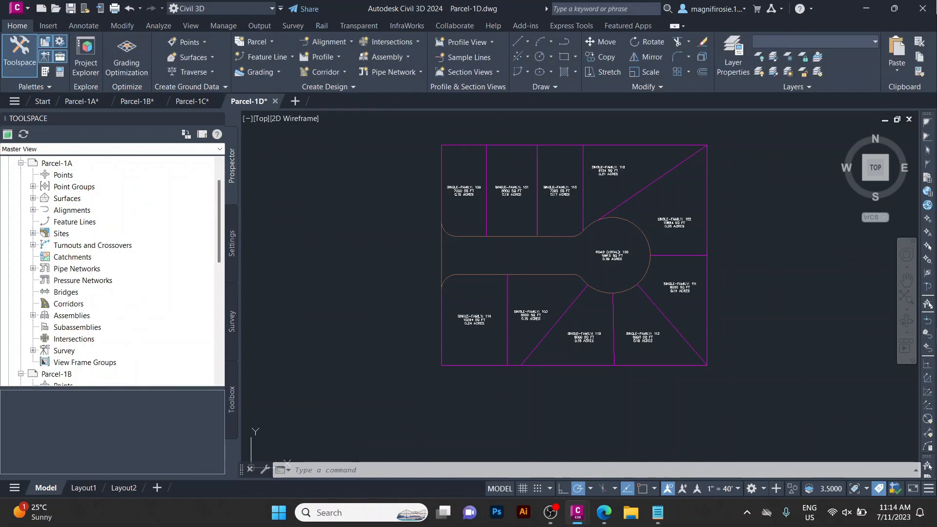